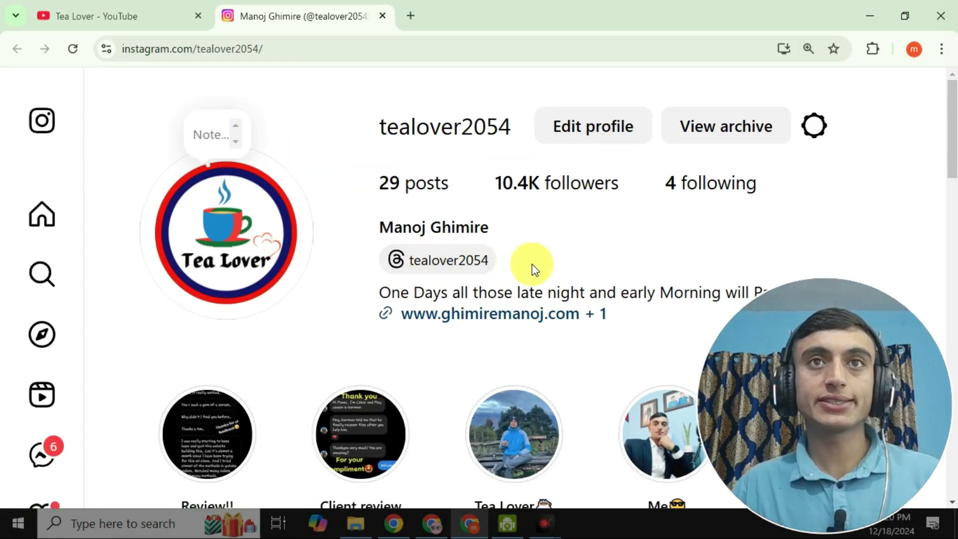
Step: View the tealoverofficial.com website linked in the YouTube channel's About details, and close those details
click(151, 17)
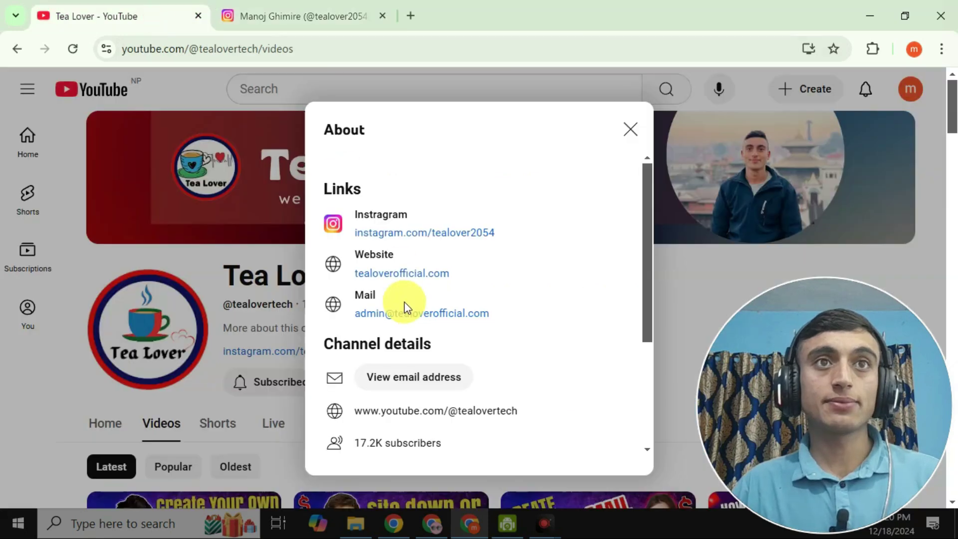
click(403, 273)
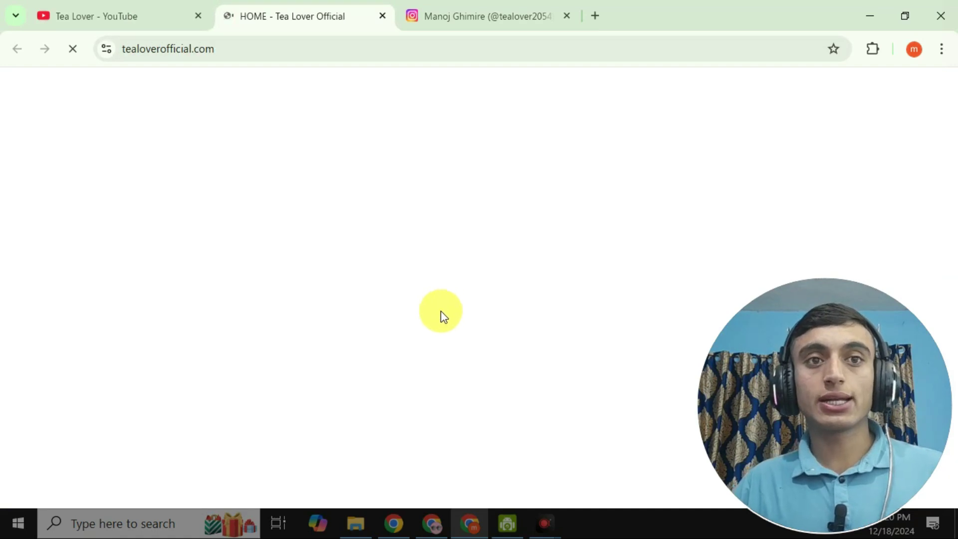
scroll(426, 244, down, 3)
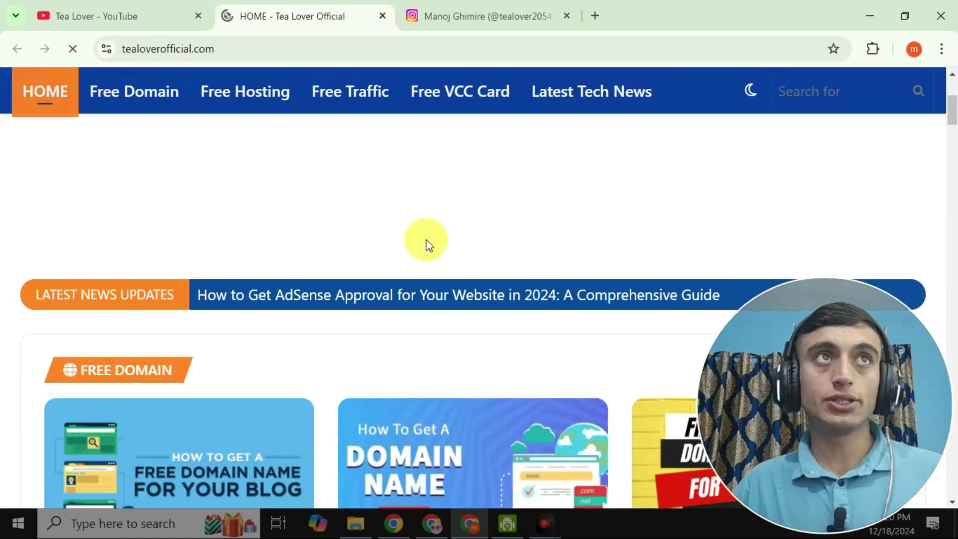
key(ctrl+shift+Tab)
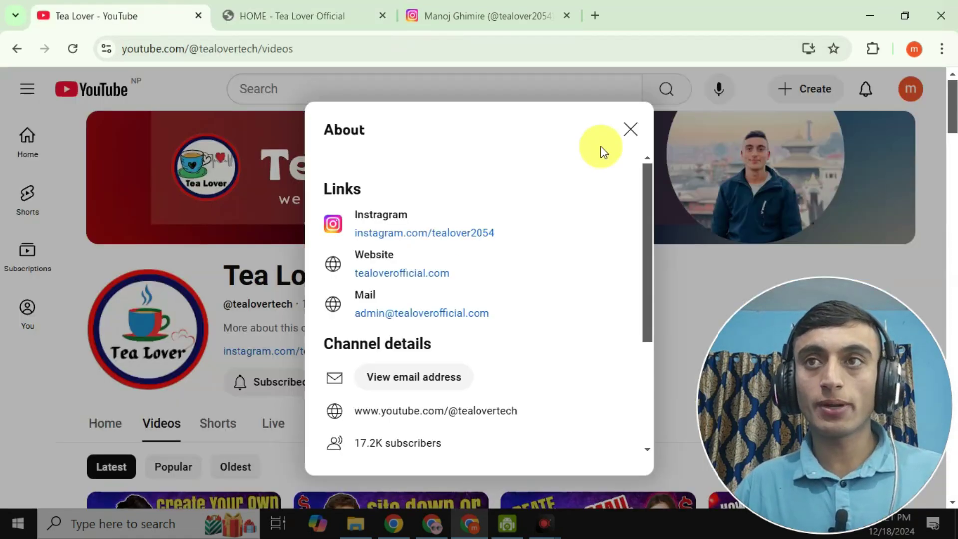
click(630, 129)
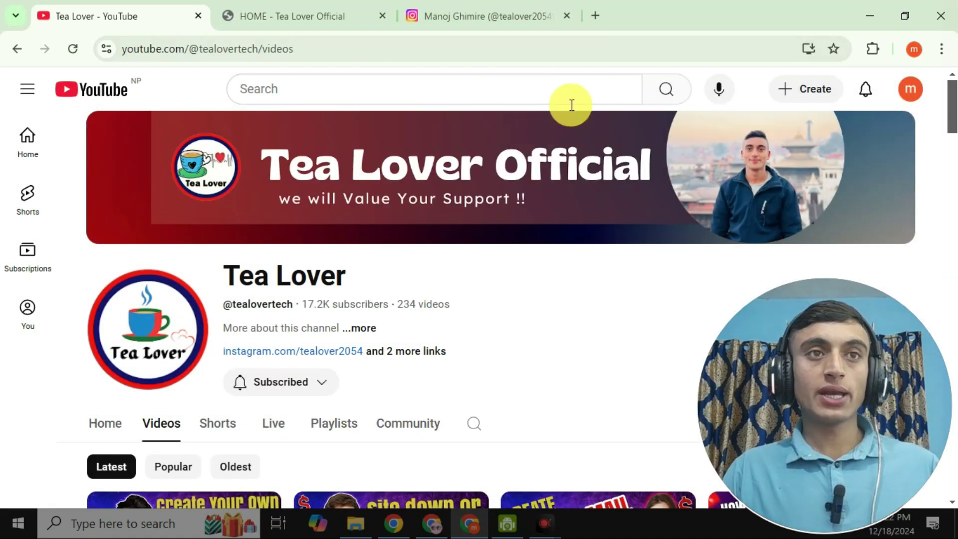
click(595, 16)
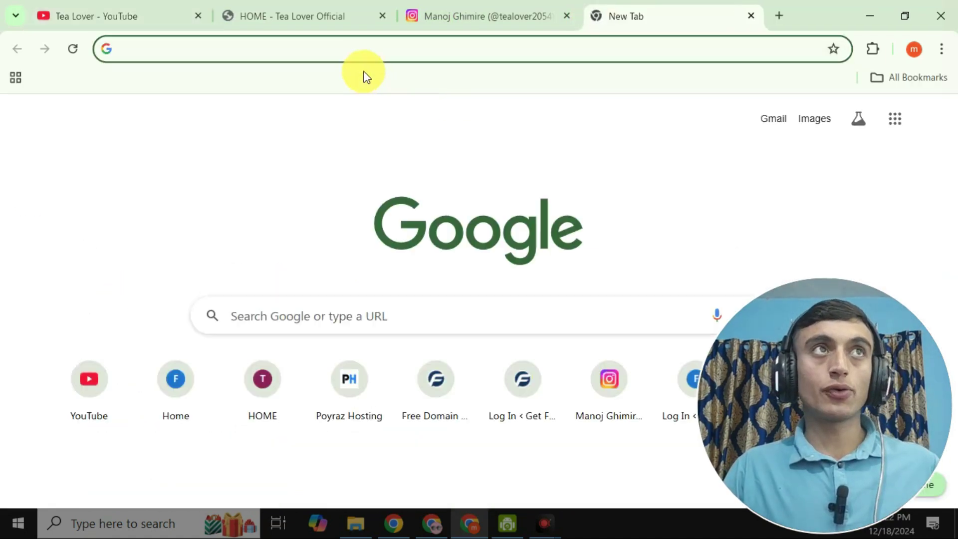
text(https://cpanelfree.com/)
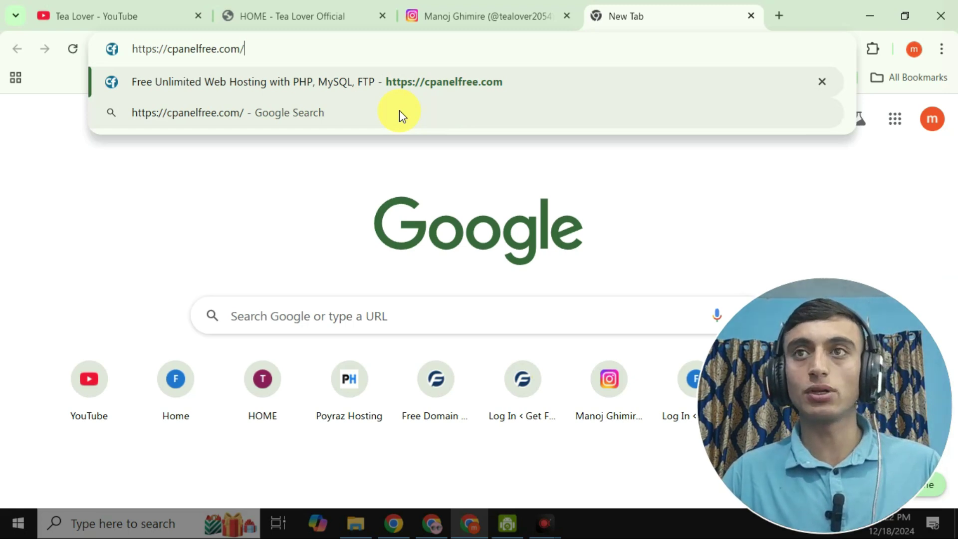
key(Return)
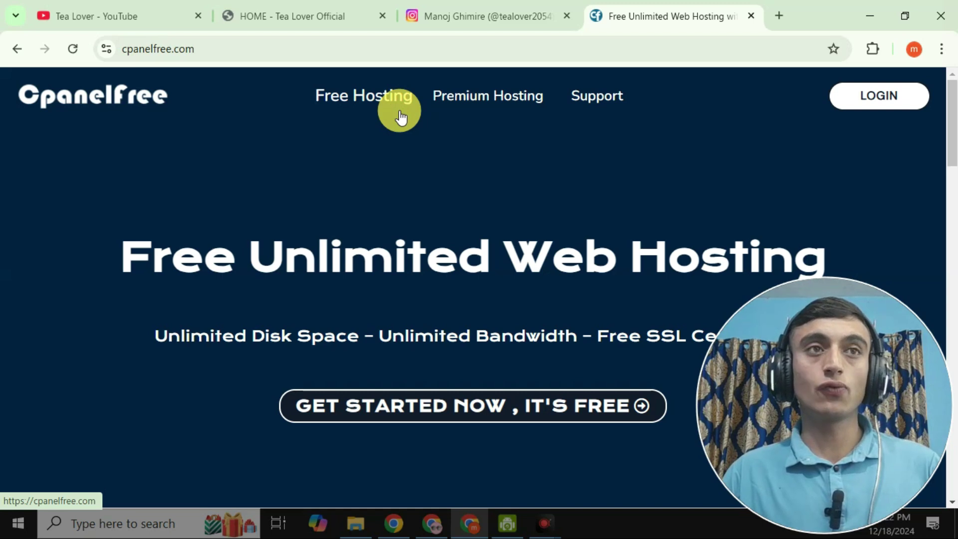
Step: Look through the CpanelFree home page for its free hosting features and frequently asked questions
scroll(291, 270, down, 1)
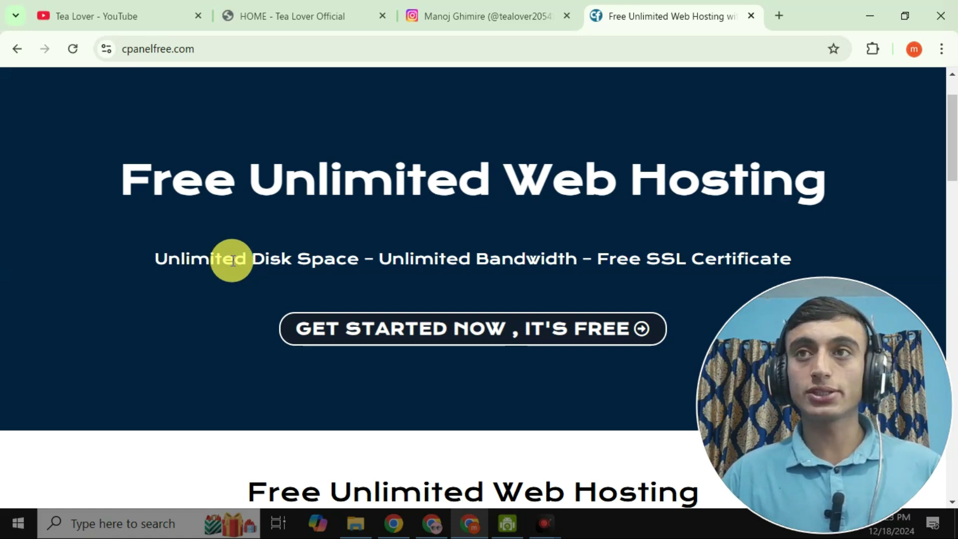
scroll(408, 271, down, 5)
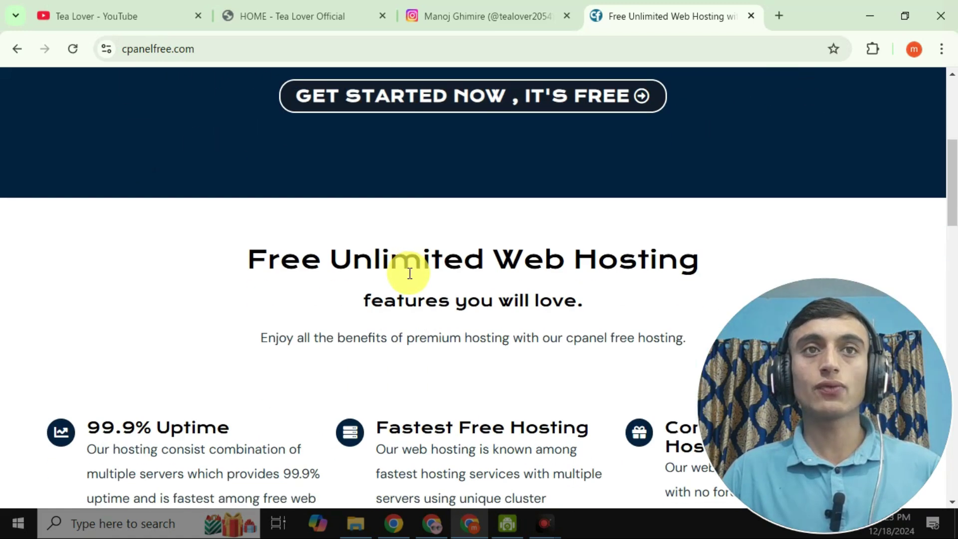
scroll(411, 272, down, 2)
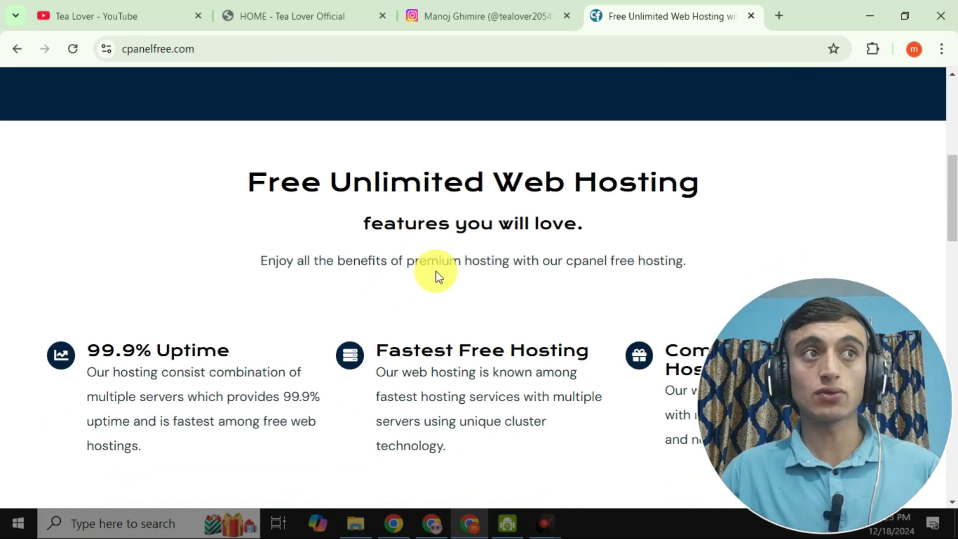
scroll(438, 274, down, 4)
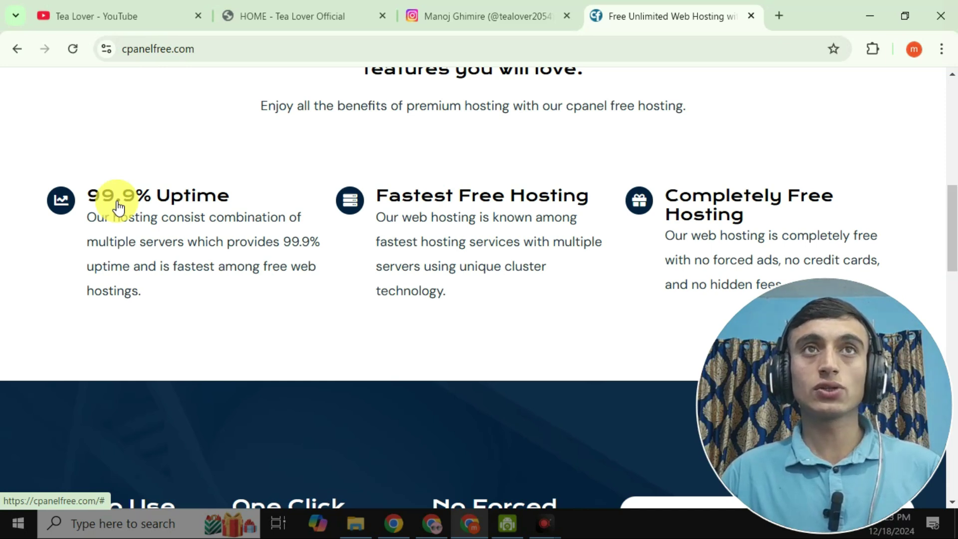
scroll(474, 216, down, 6)
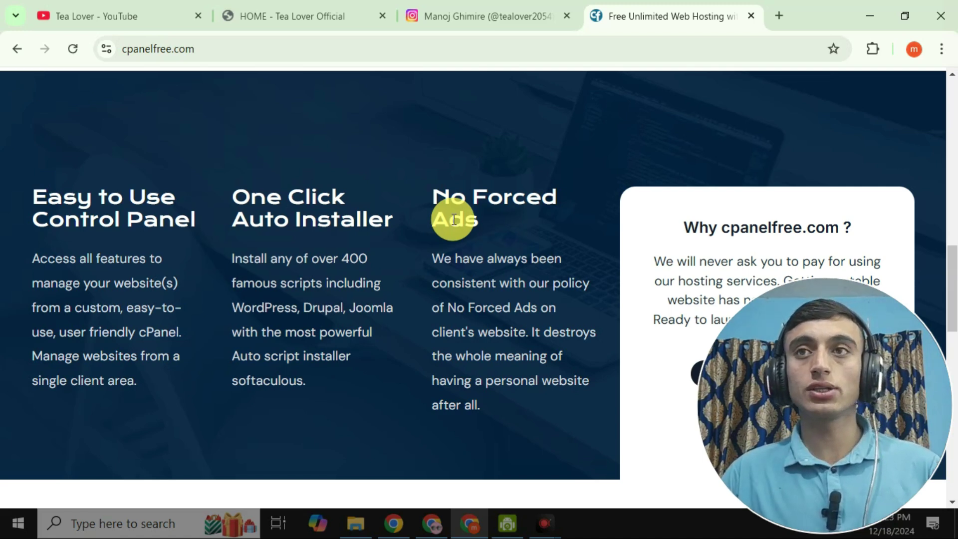
scroll(493, 250, down, 10)
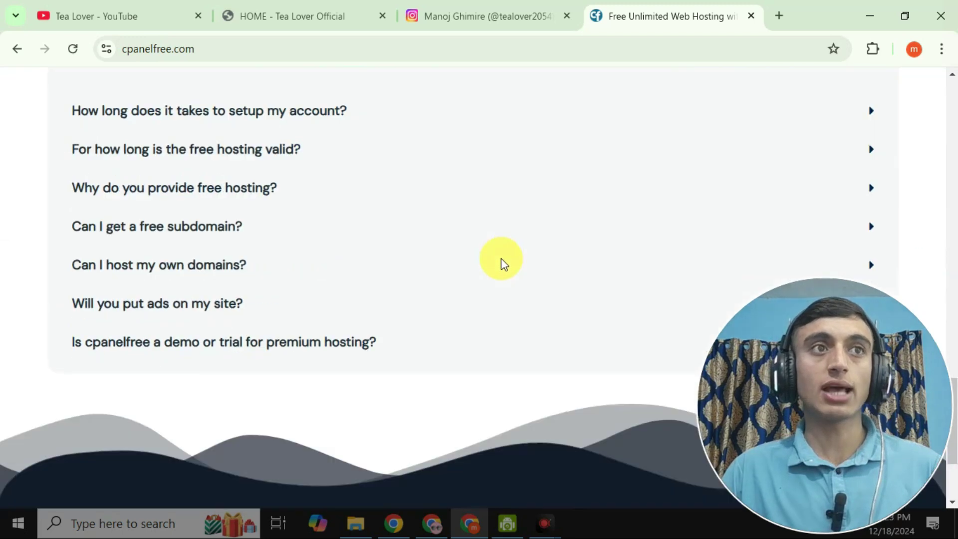
scroll(524, 300, up, 18)
scroll(517, 281, up, 10)
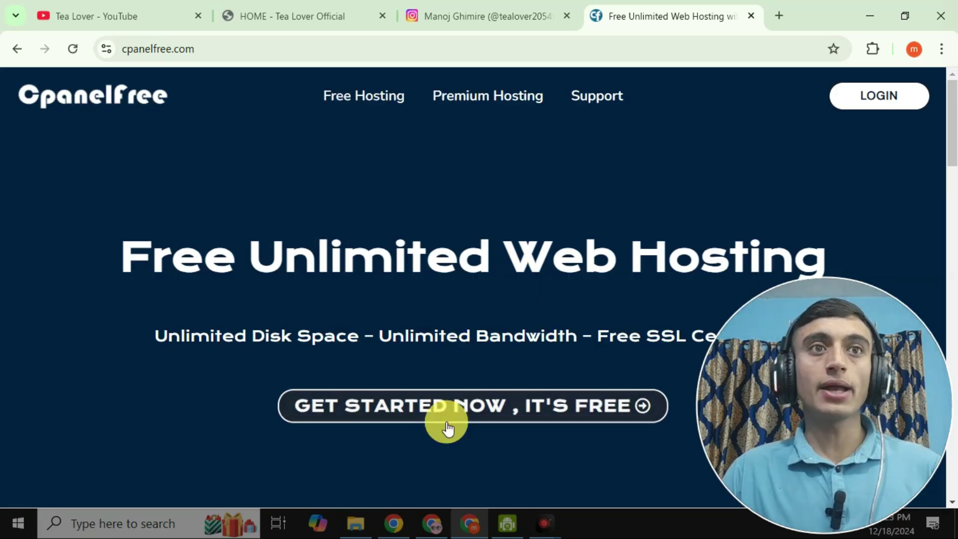
Step: Get started with the hosting sign-up and choose the Lifetime Free plan at $0.00
click(532, 413)
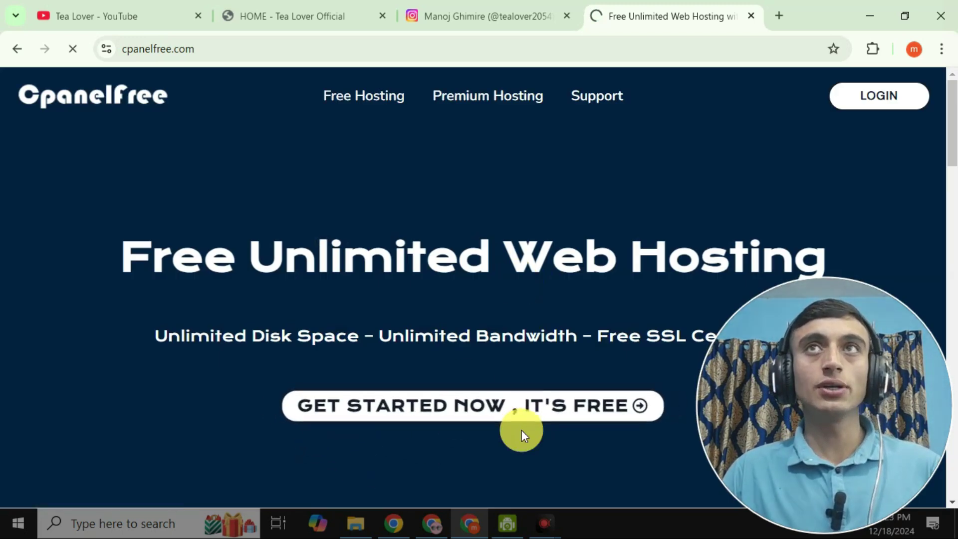
scroll(427, 364, down, 9)
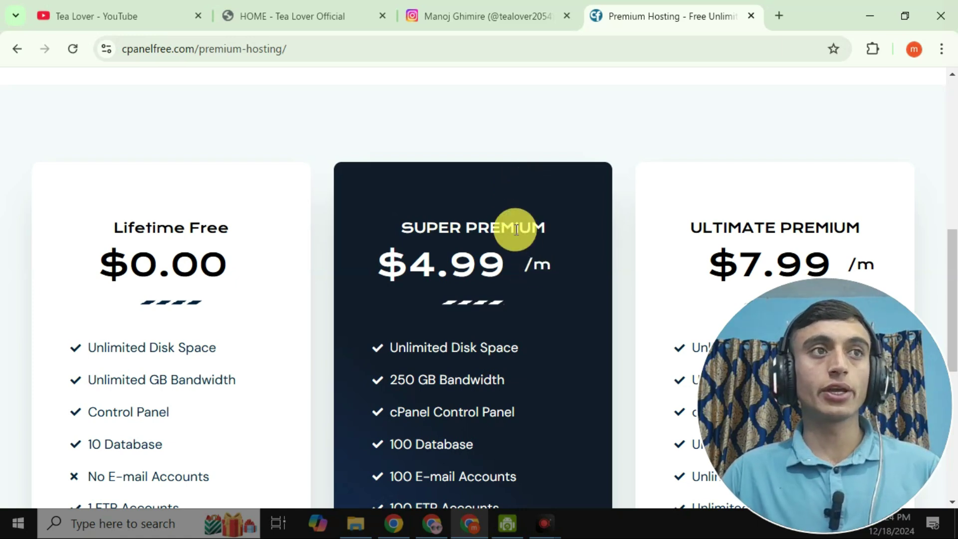
scroll(242, 220, down, 3)
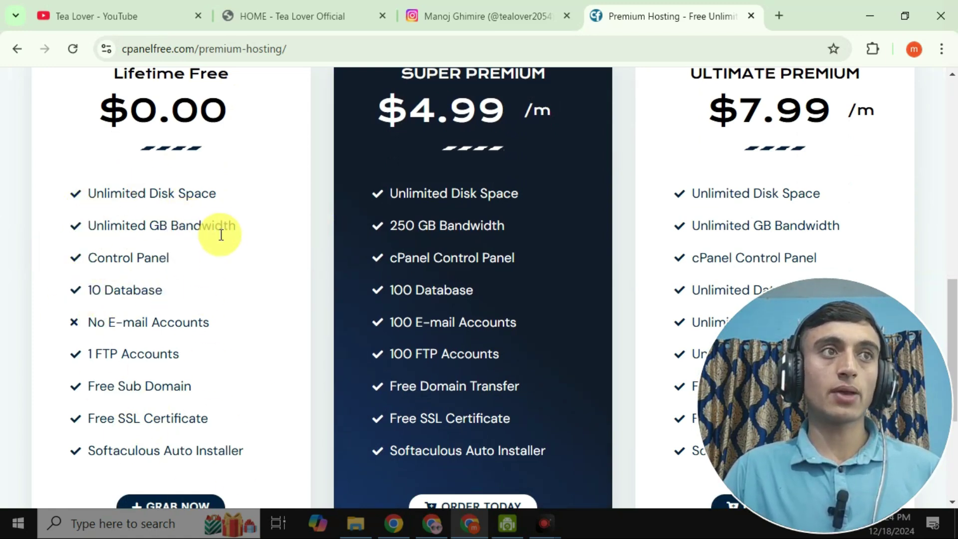
scroll(166, 372, down, 2)
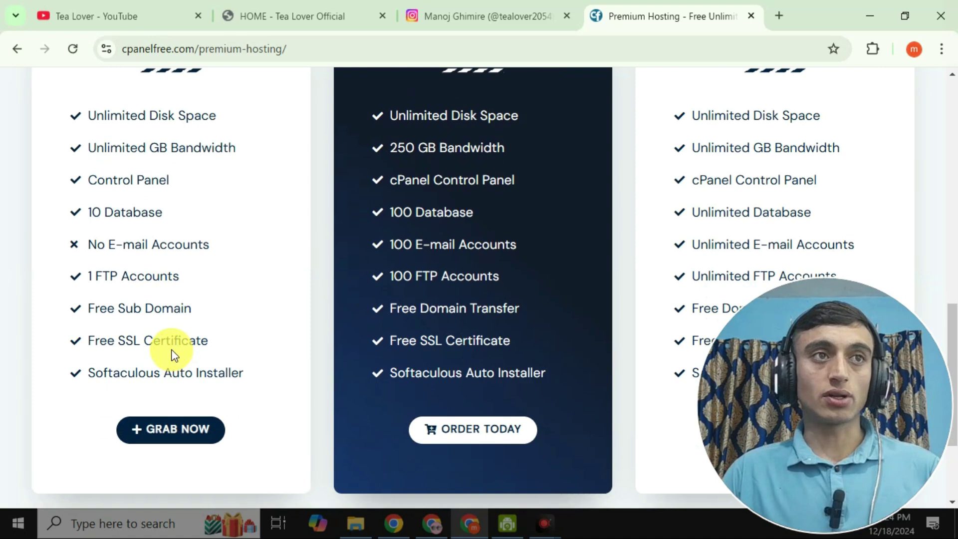
click(194, 439)
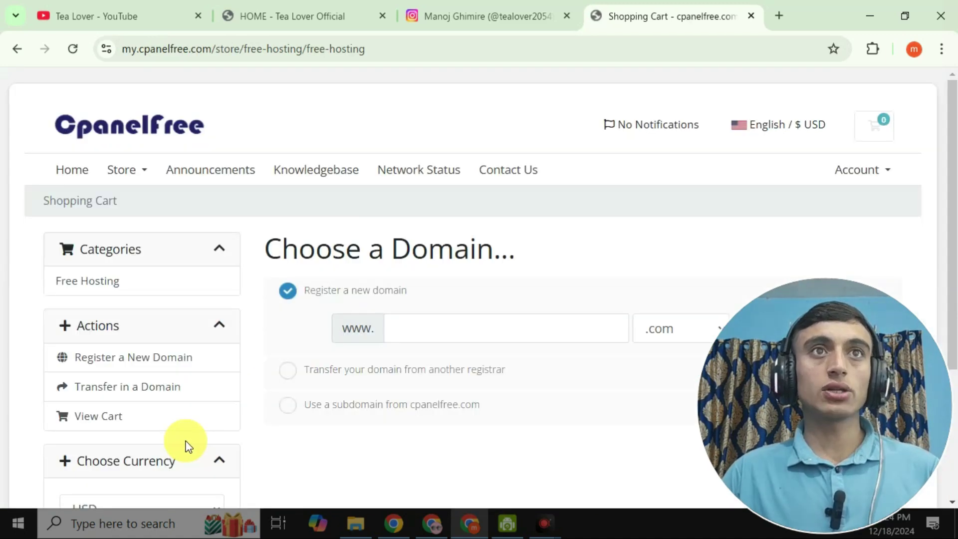
Step: Choose to use a subdomain from cpanelfree.com and enter tealover as its name
drag(315, 290, 401, 290)
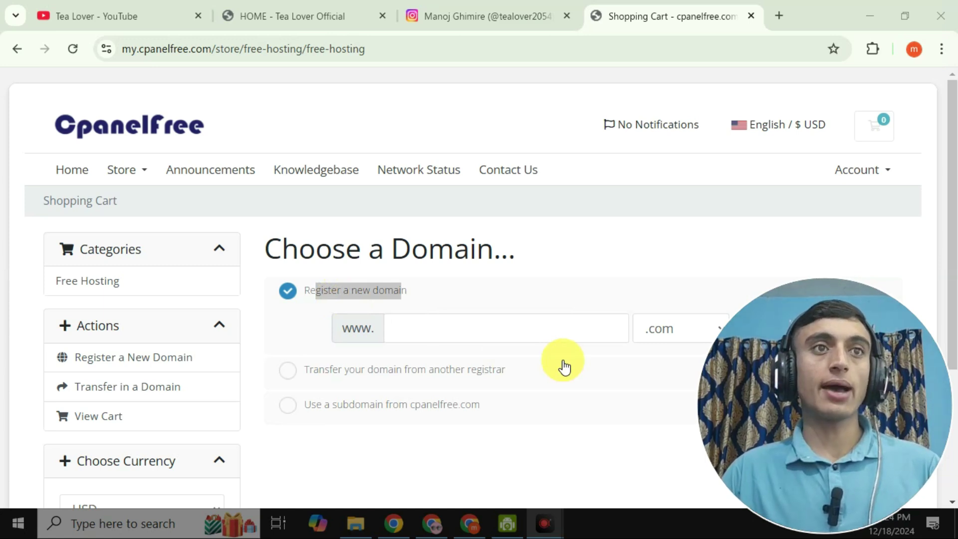
click(368, 403)
scroll(509, 237, down, 3)
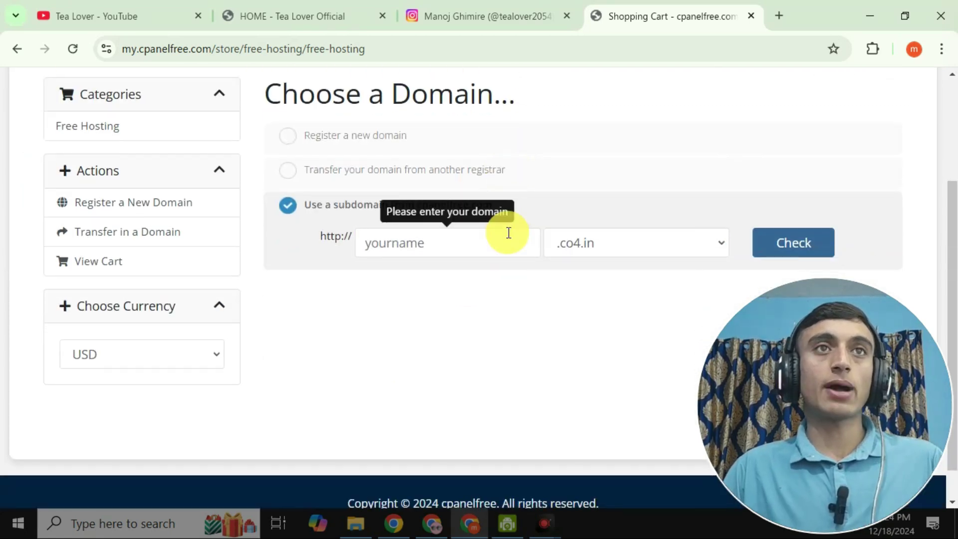
click(480, 240)
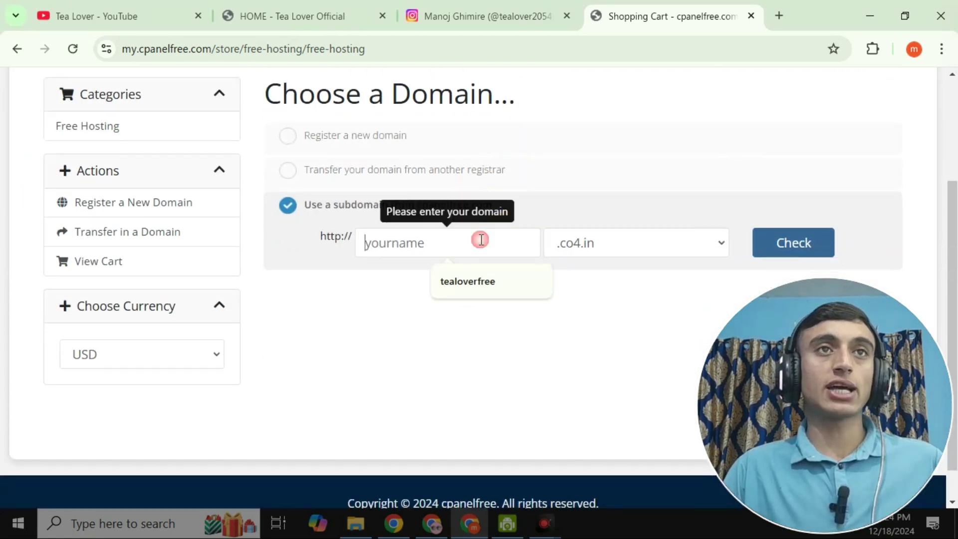
click(499, 277)
drag(439, 242, 410, 241)
key(BackSpace)
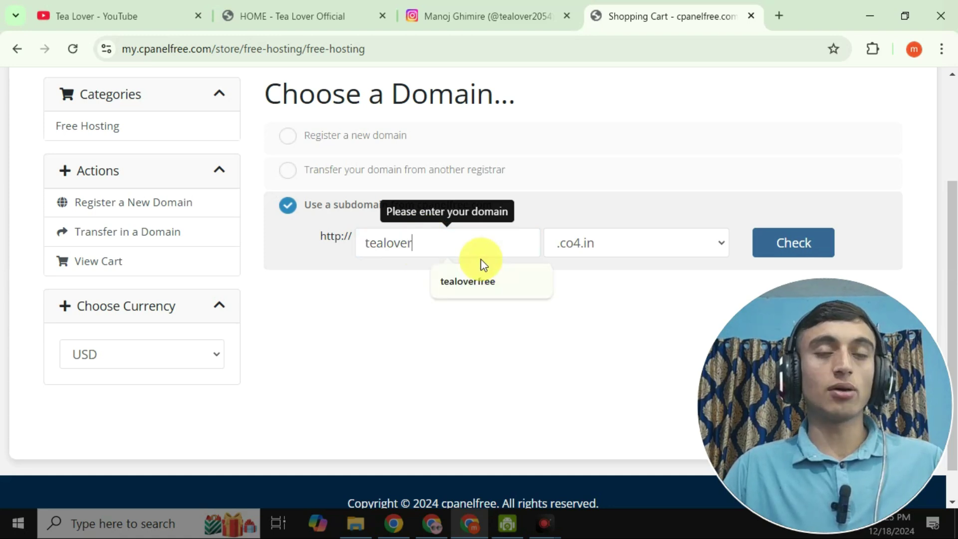
Step: Set the subdomain extension to .c0m.in, check availability, and put Free Hosting for tealovers.c0m.in in the cart
click(601, 251)
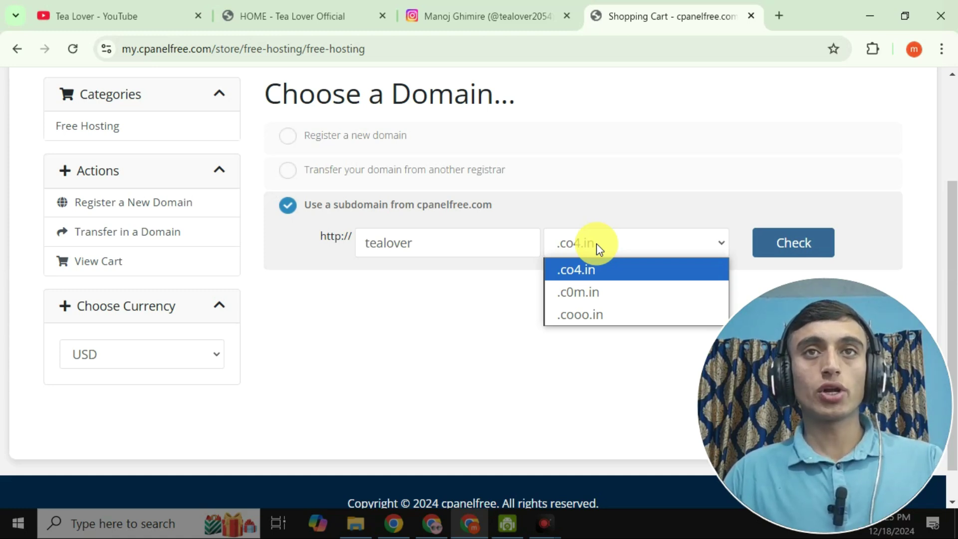
click(610, 292)
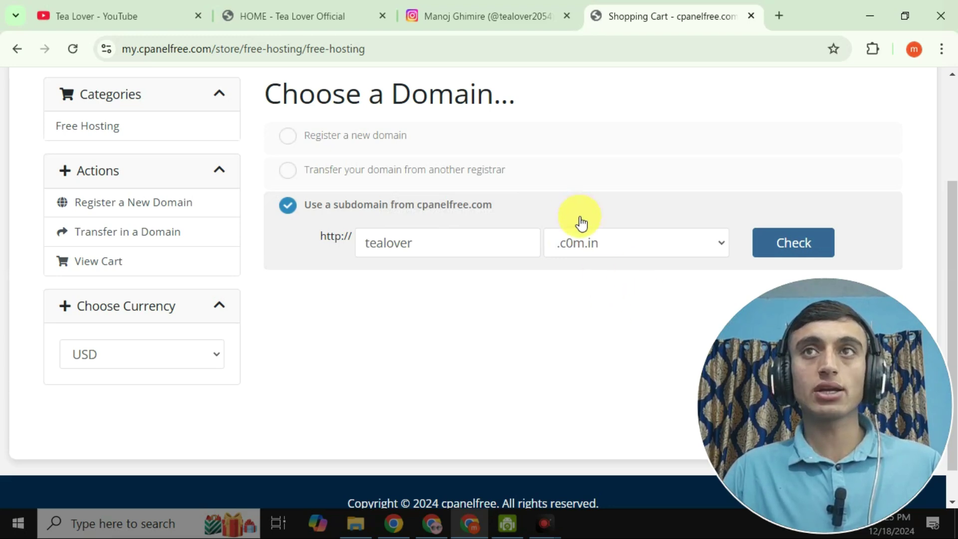
click(778, 248)
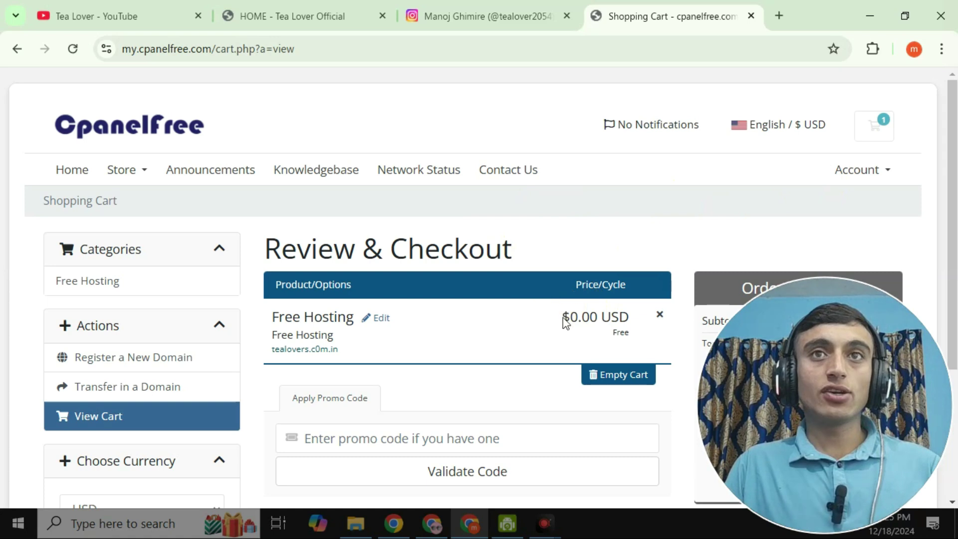
Step: Review the Free Hosting price and the total due in the cart, and proceed to checkout
drag(563, 319, 632, 316)
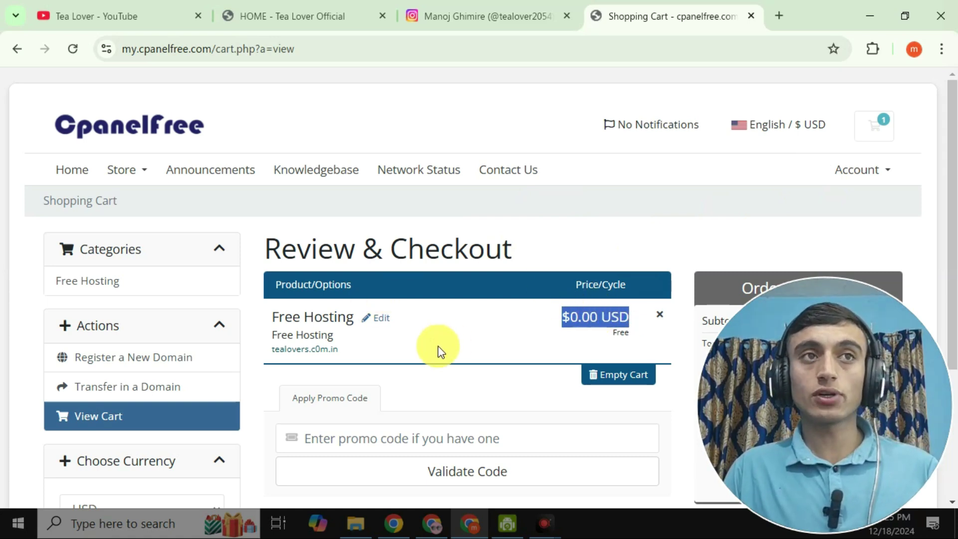
click(468, 337)
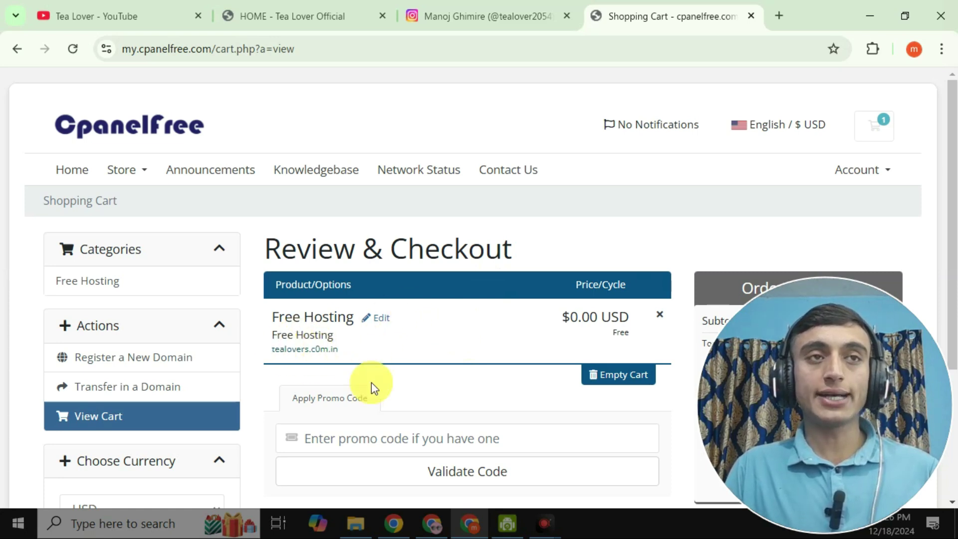
scroll(560, 146, down, 3)
drag(787, 226, 896, 225)
scroll(631, 158, down, 1)
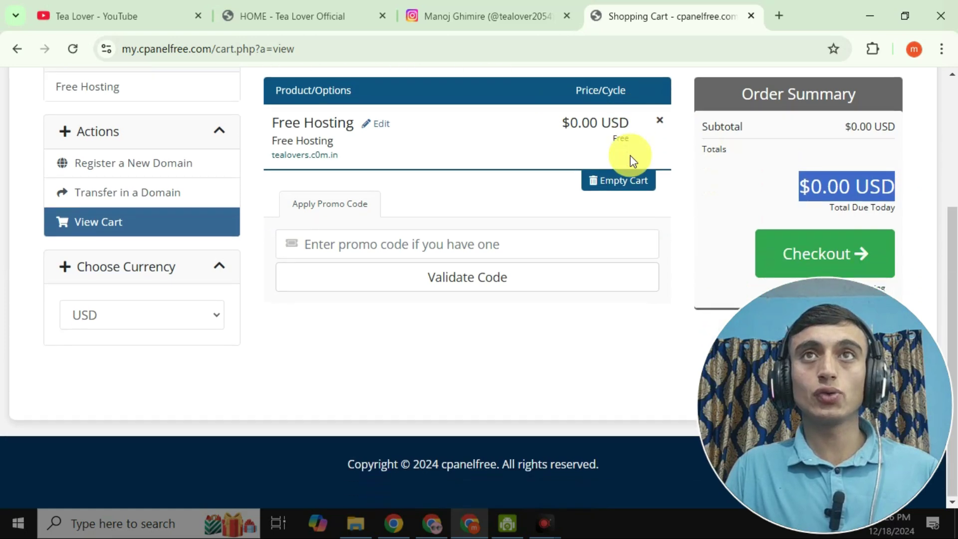
click(782, 239)
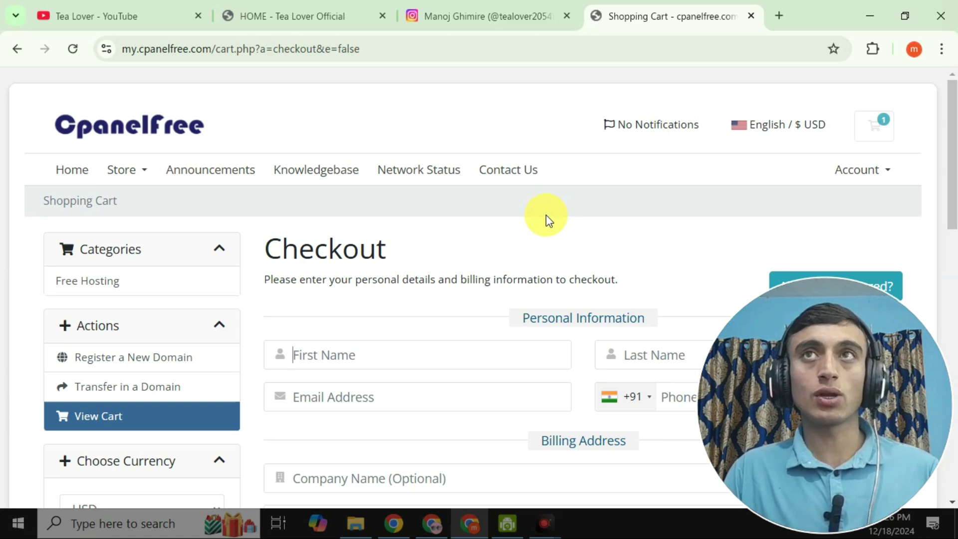
Step: Look over the checkout form's personal information, billing address, account security and payment sections
scroll(502, 117, down, 3)
scroll(498, 250, down, 6)
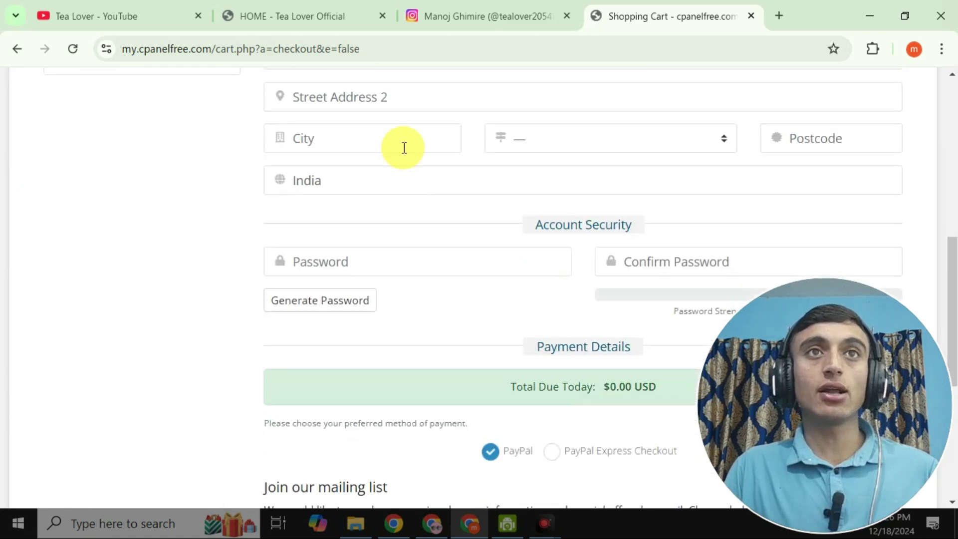
scroll(487, 359, up, 6)
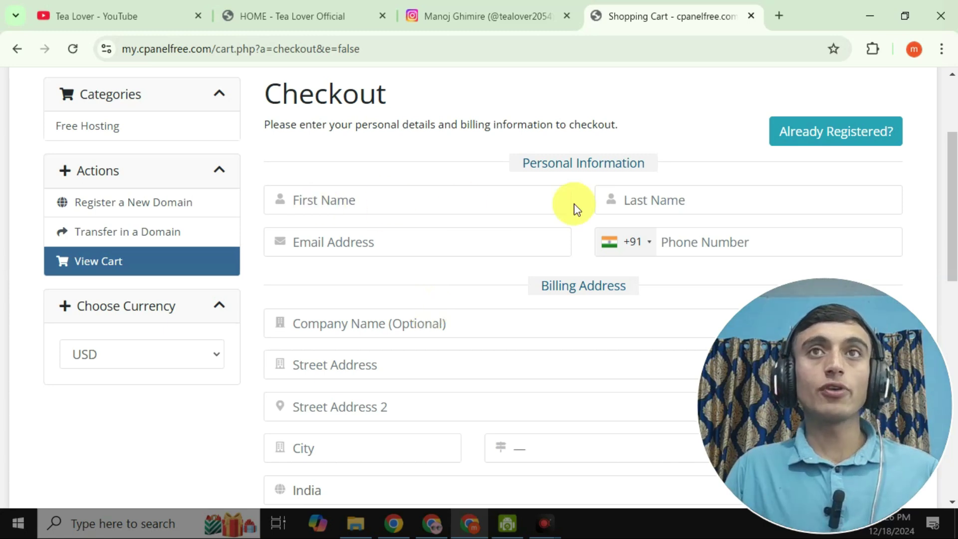
scroll(481, 278, down, 5)
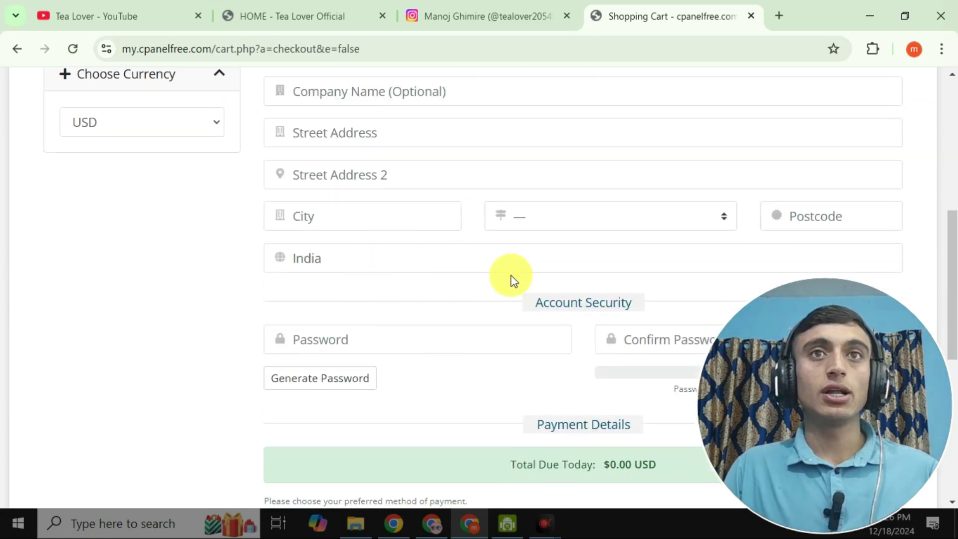
scroll(511, 341, down, 1)
scroll(460, 273, down, 3)
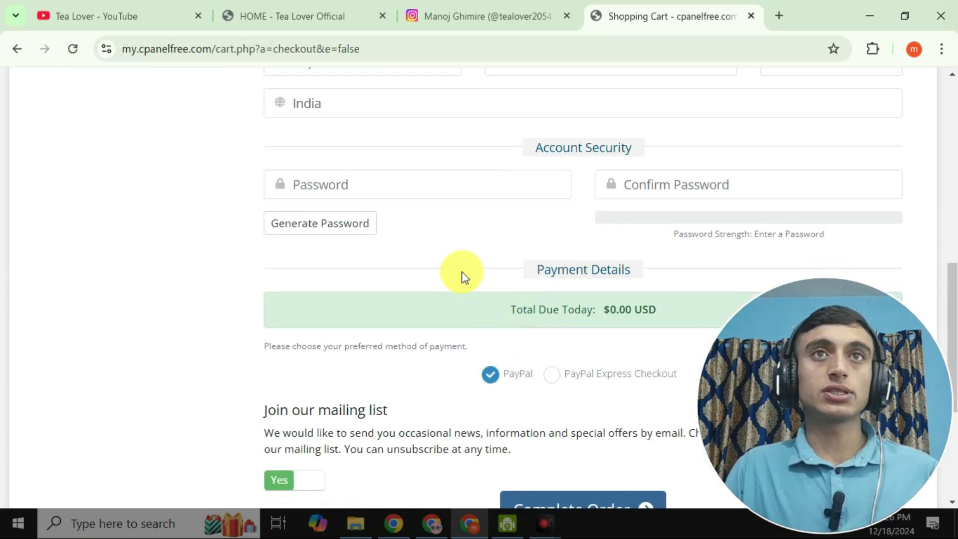
Step: Fill in the checkout form's personal information and billing address from the saved details, and provide a generated account password
scroll(459, 274, up, 6)
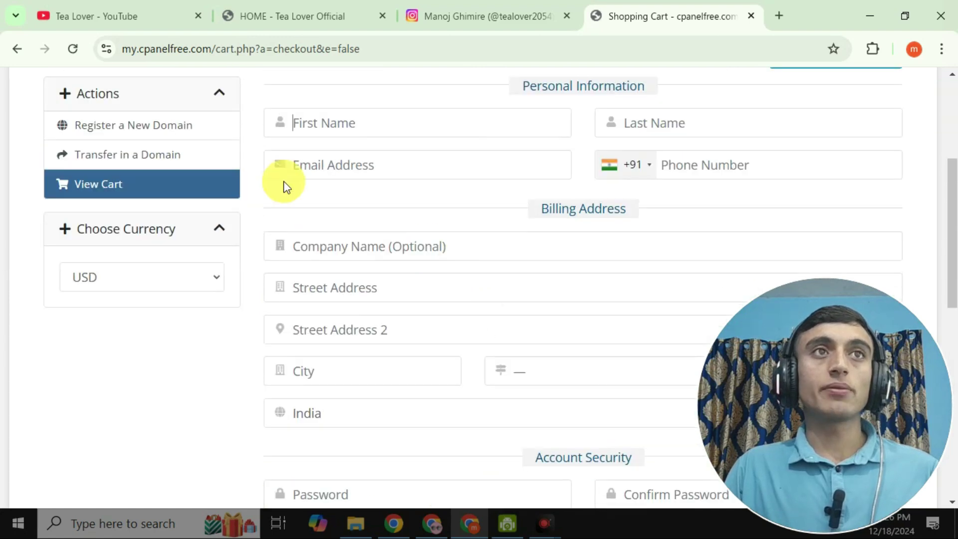
click(323, 126)
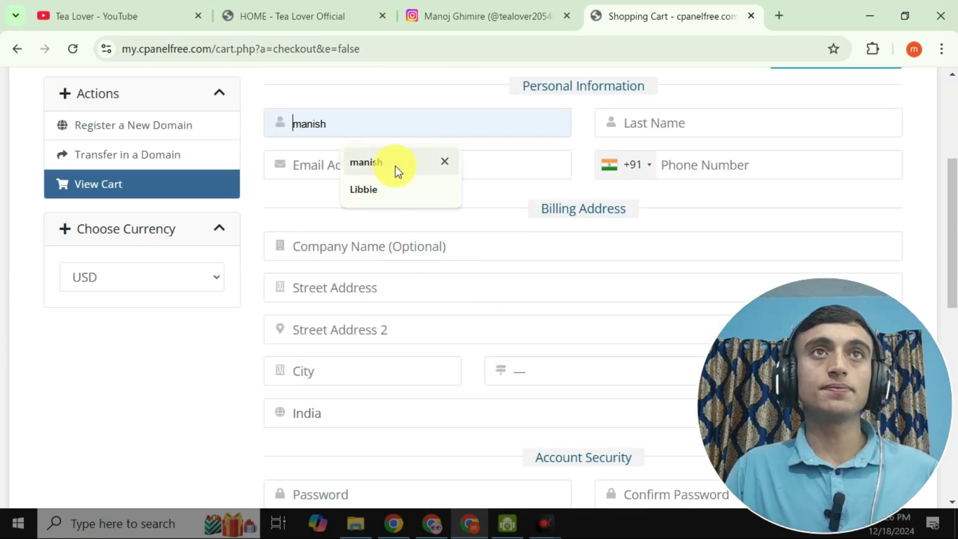
scroll(510, 221, up, 2)
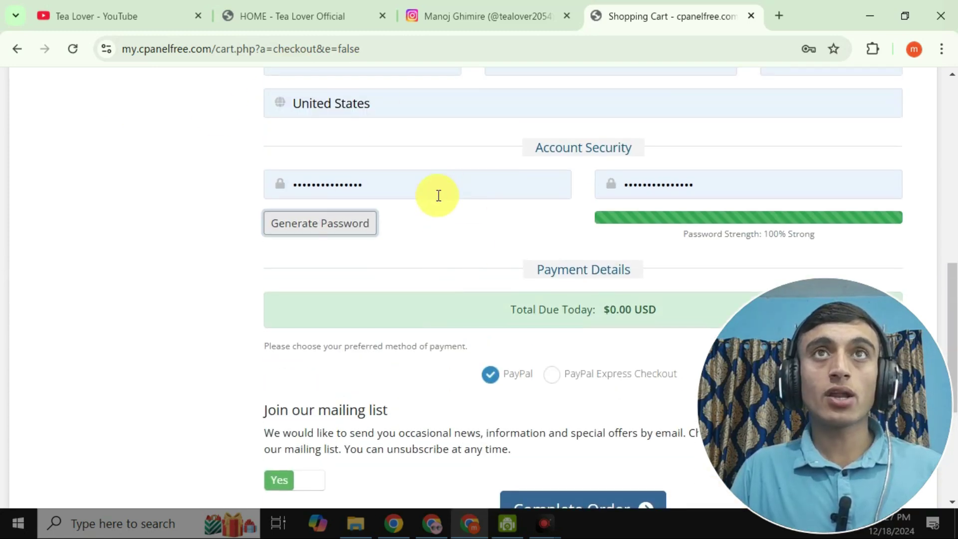
Step: Check the payment details and mailing list options, and complete the Free Hosting order
drag(536, 270, 627, 270)
scroll(626, 269, down, 2)
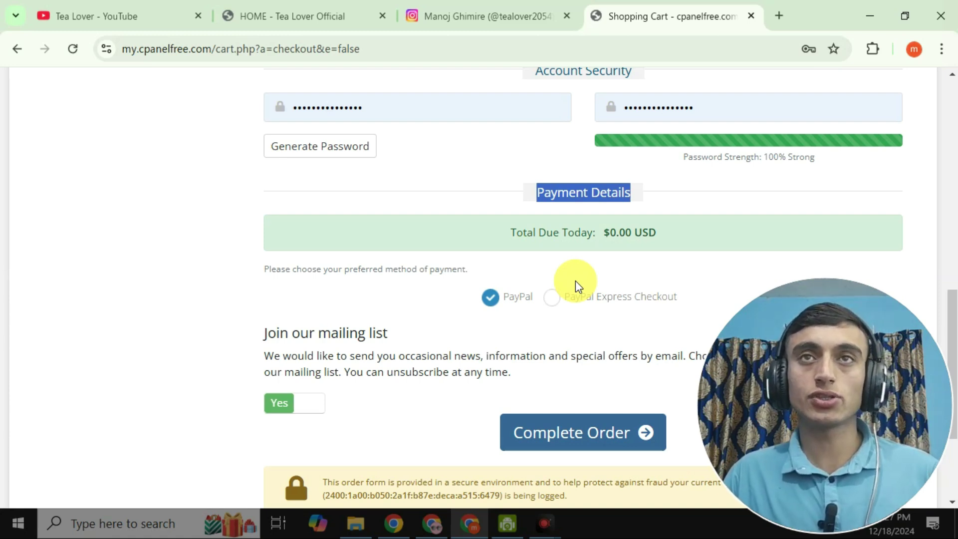
scroll(576, 281, down, 3)
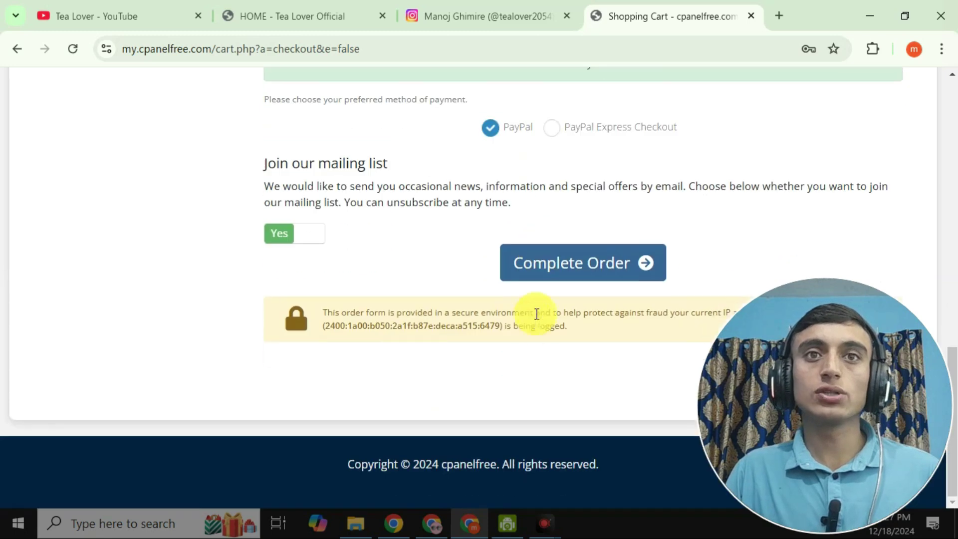
click(569, 257)
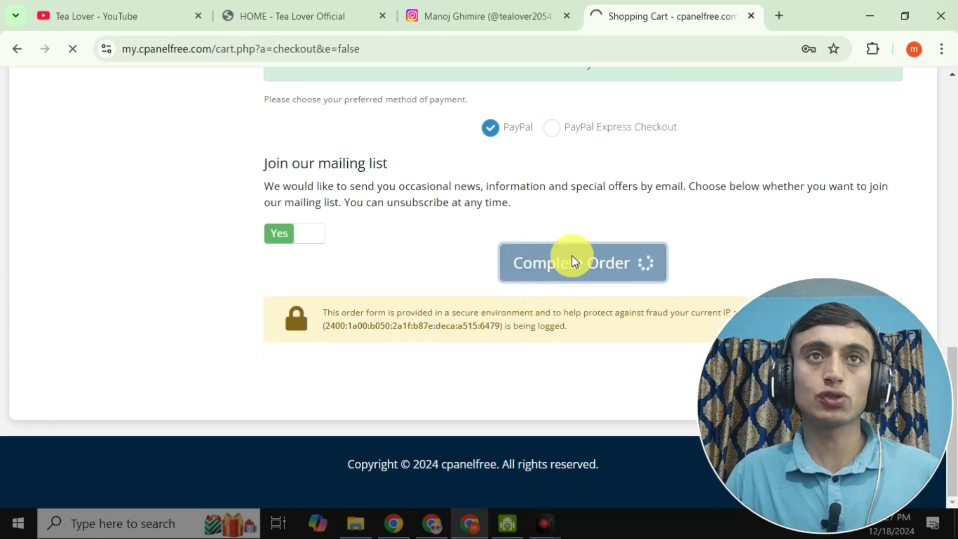
Step: Look over the order confirmation and its order number, and continue to the client area
scroll(425, 215, down, 1)
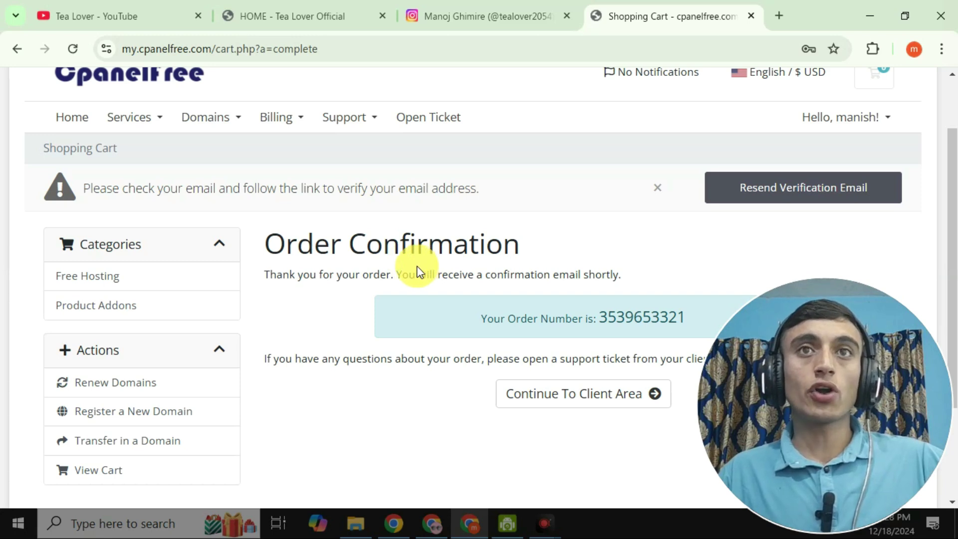
scroll(426, 261, down, 1)
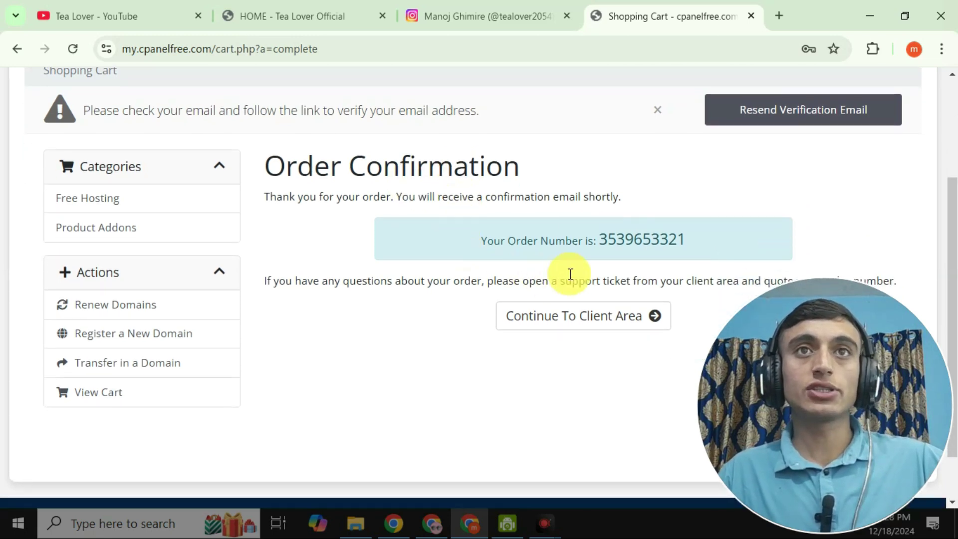
drag(597, 239, 676, 240)
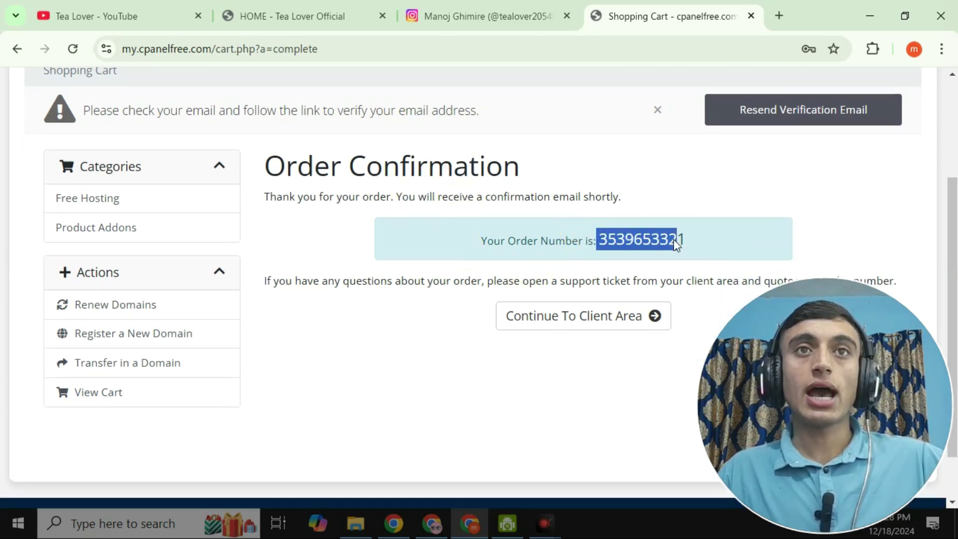
click(565, 325)
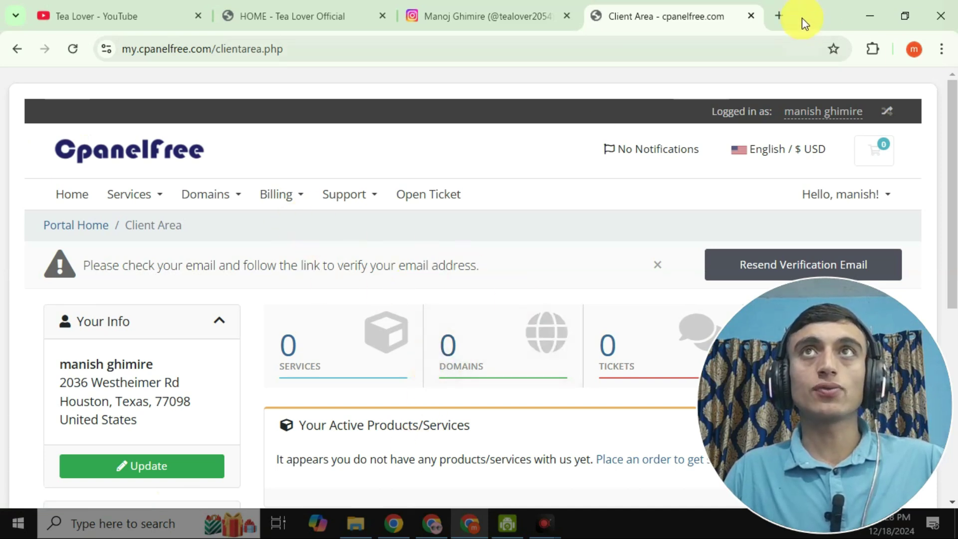
Step: Open the Gmail inbox in a new tab for the account's email verification, and return to the CpanelFree client area
click(780, 15)
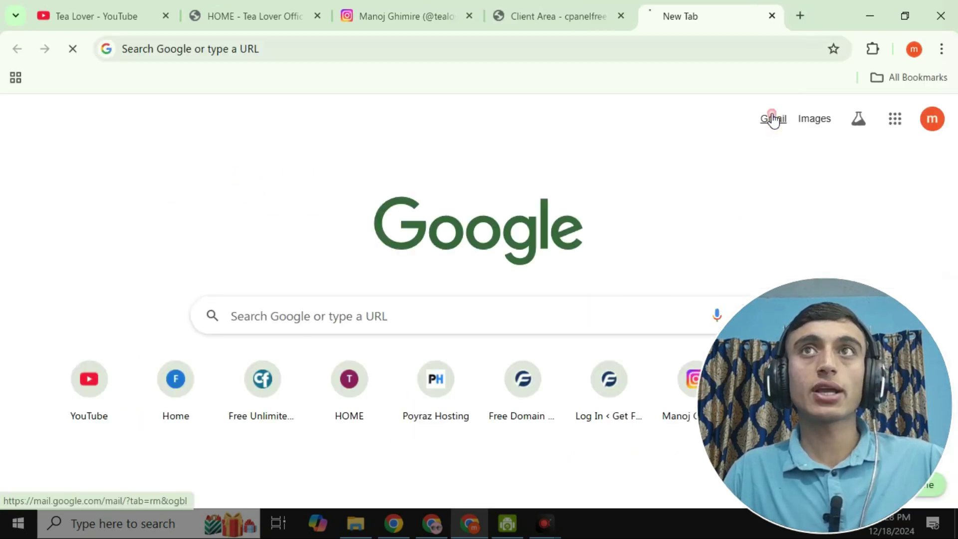
click(773, 119)
key(ctrl+shift+Tab)
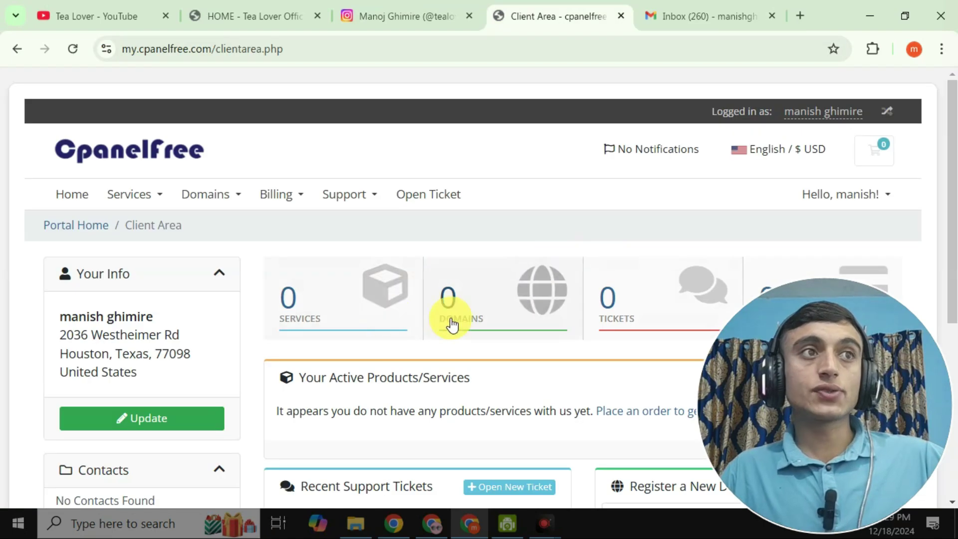
Step: Open the list of services in the client area and check the status of the tealovers.c0m.in hosting
click(321, 307)
scroll(453, 291, down, 1)
scroll(453, 287, down, 2)
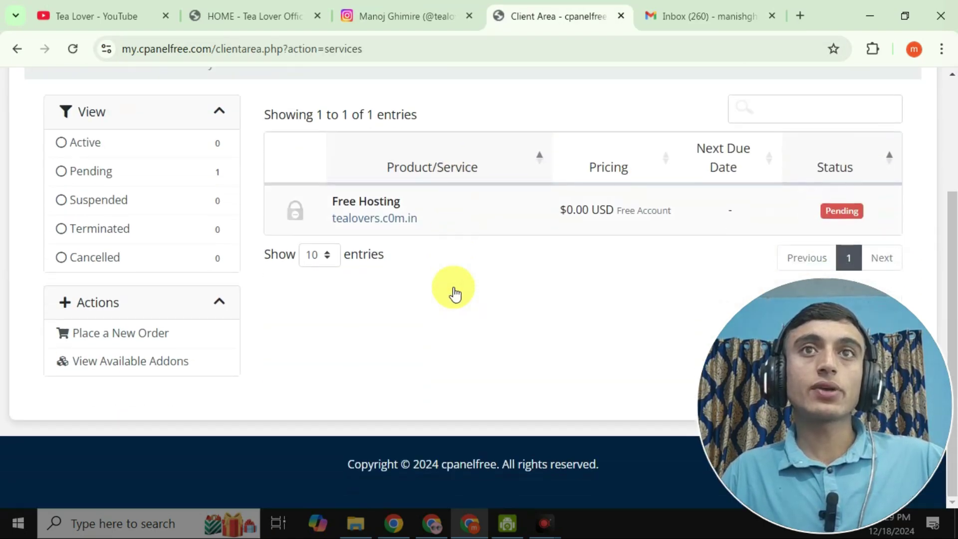
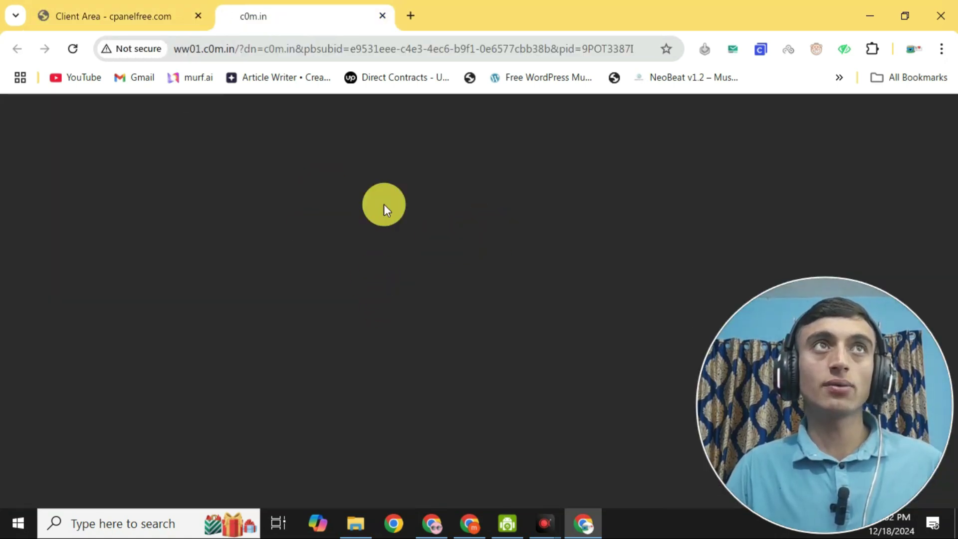
Step: Return to the client area with the active tealover.c0m.in service, open its product details, and proceed to the control panel login
click(95, 12)
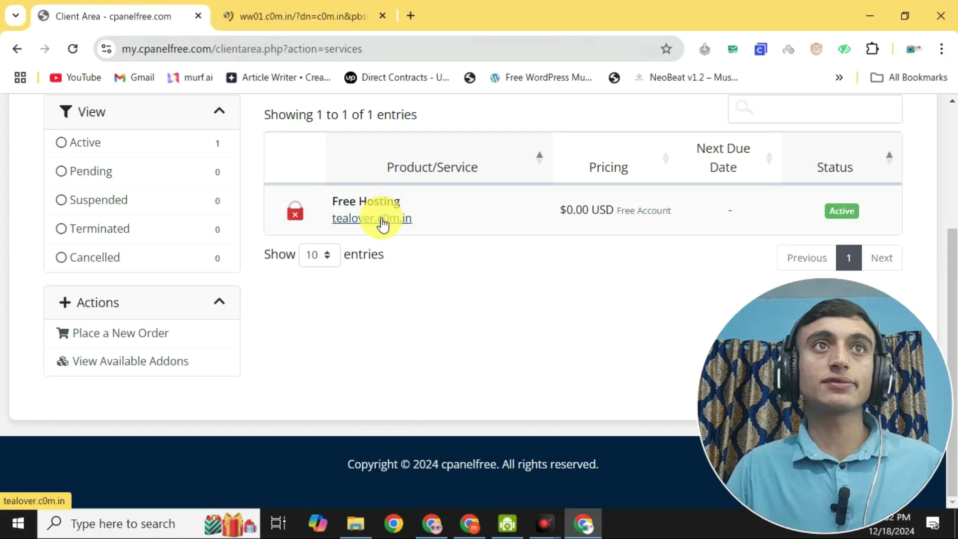
click(840, 221)
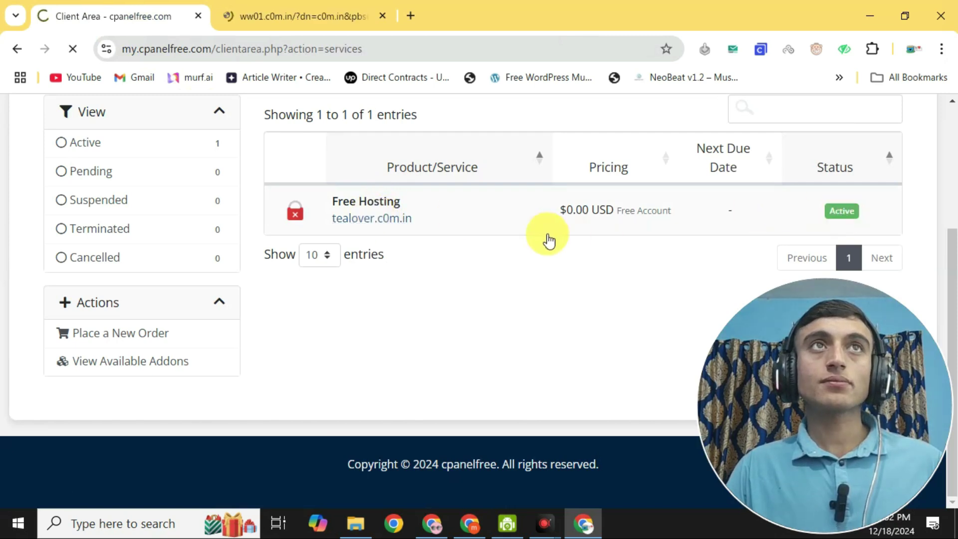
scroll(492, 306, down, 3)
scroll(494, 305, up, 1)
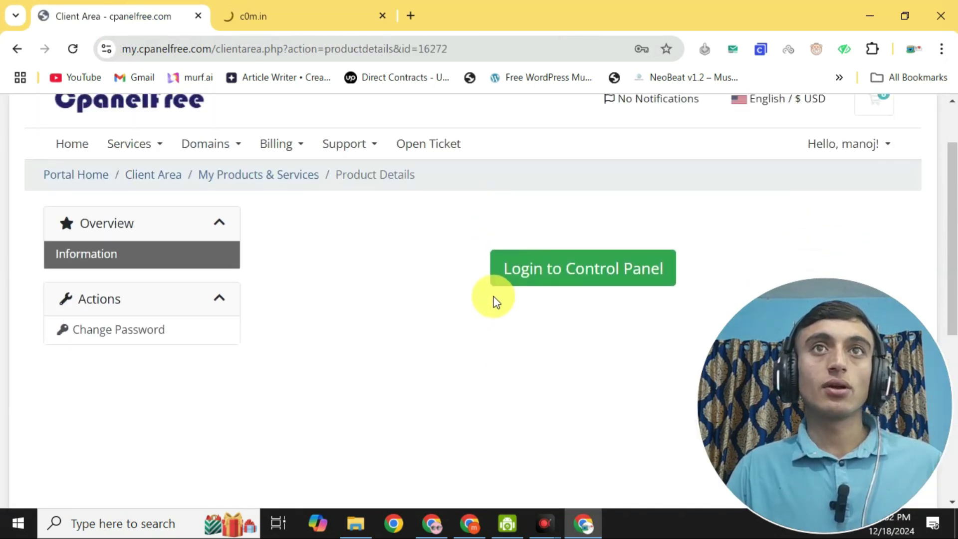
click(556, 279)
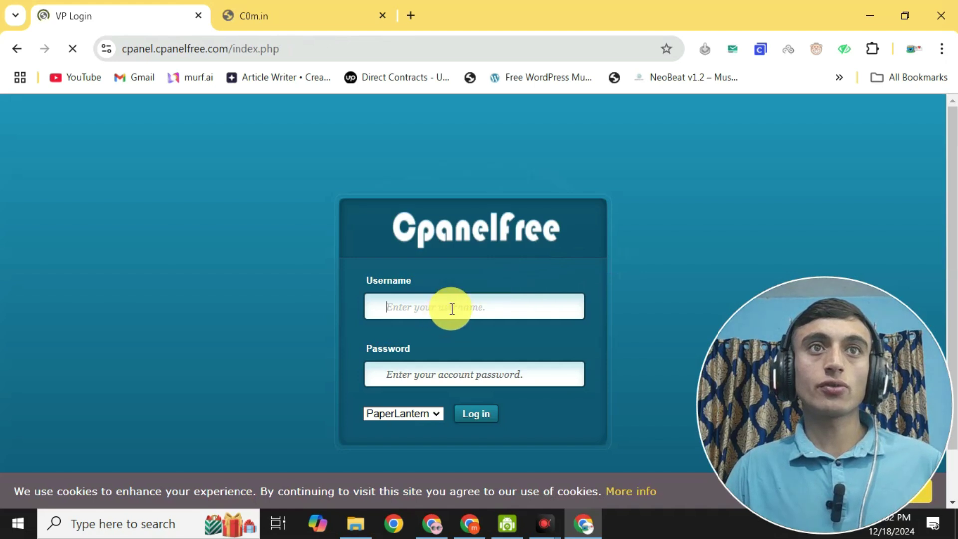
Step: Try to log in to the CpanelFree control panel with the saved account email and password
click(446, 307)
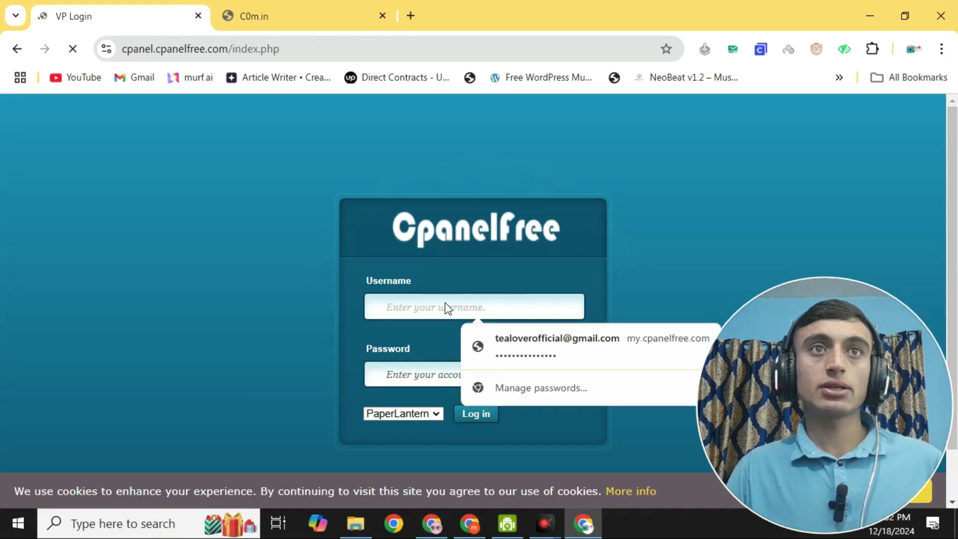
click(526, 353)
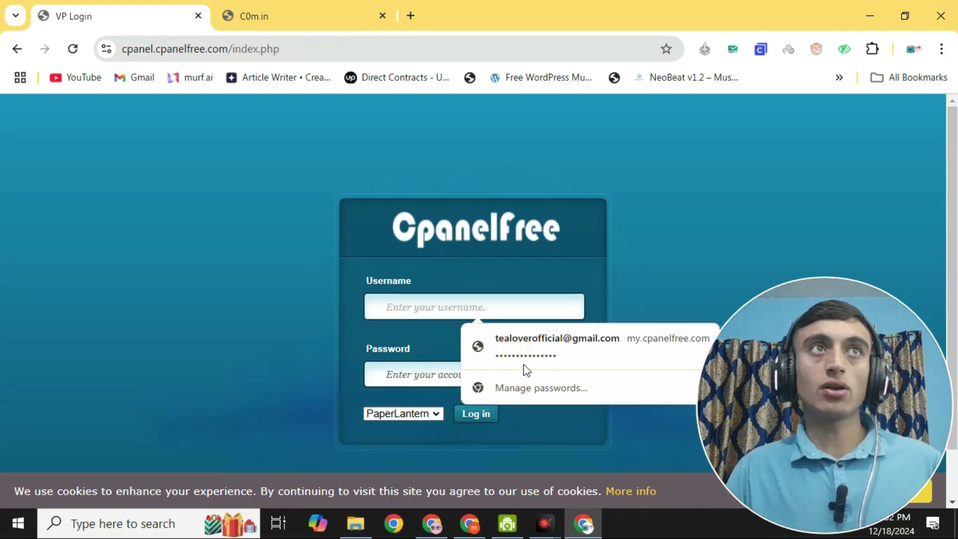
click(532, 341)
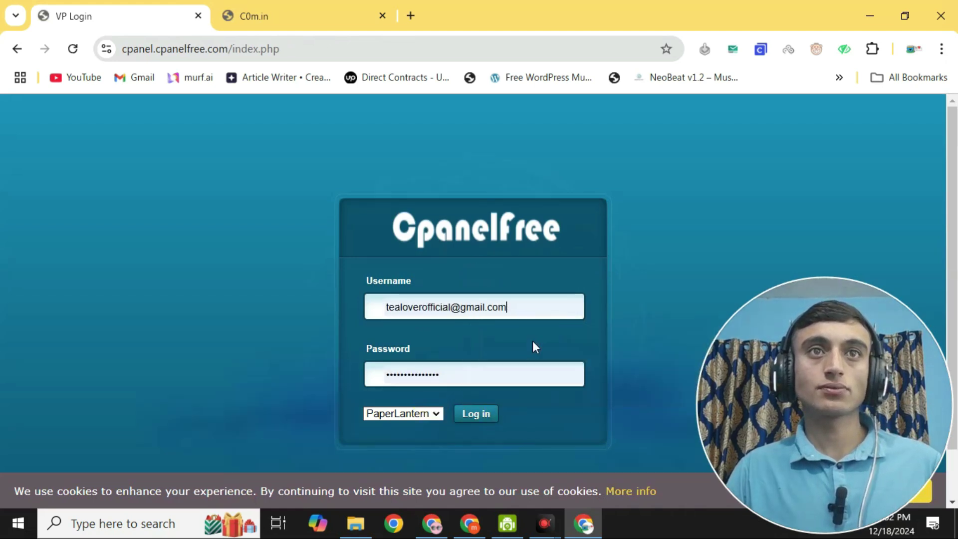
click(476, 417)
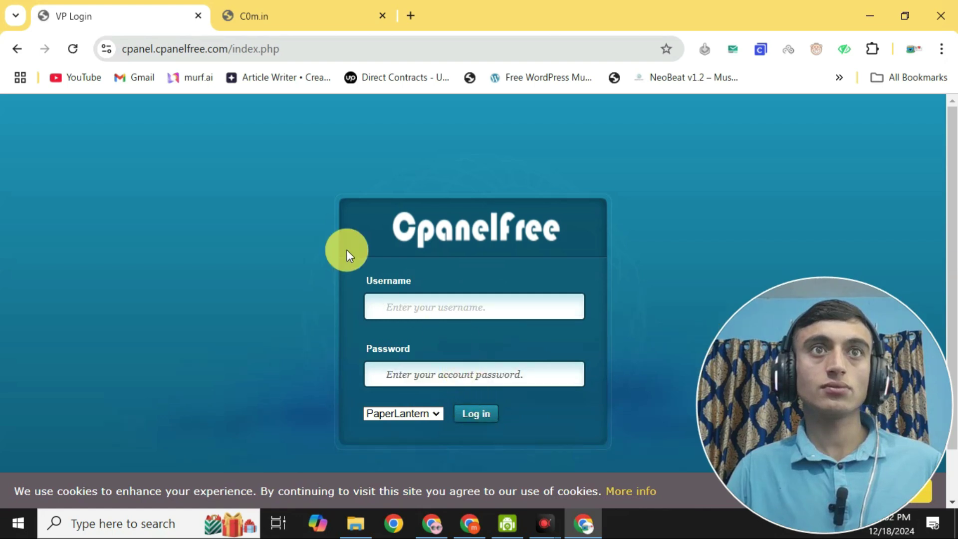
Step: Go back to the service's product details, try opening the control panel again, and return to the product details
click(17, 49)
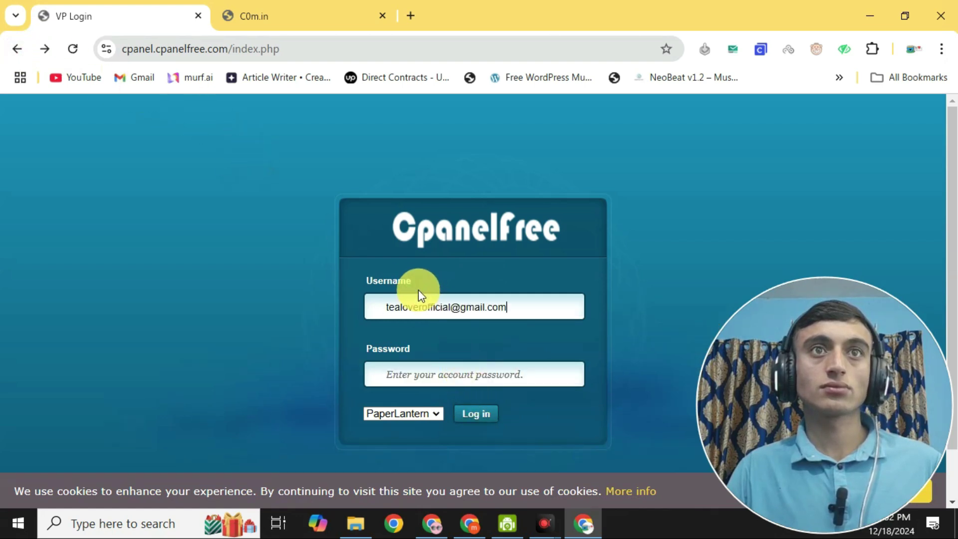
click(15, 49)
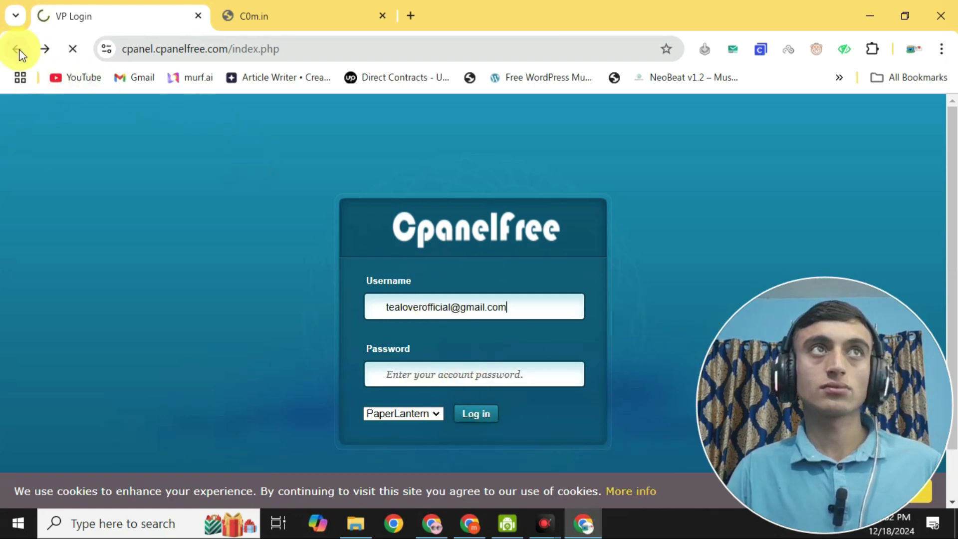
click(538, 286)
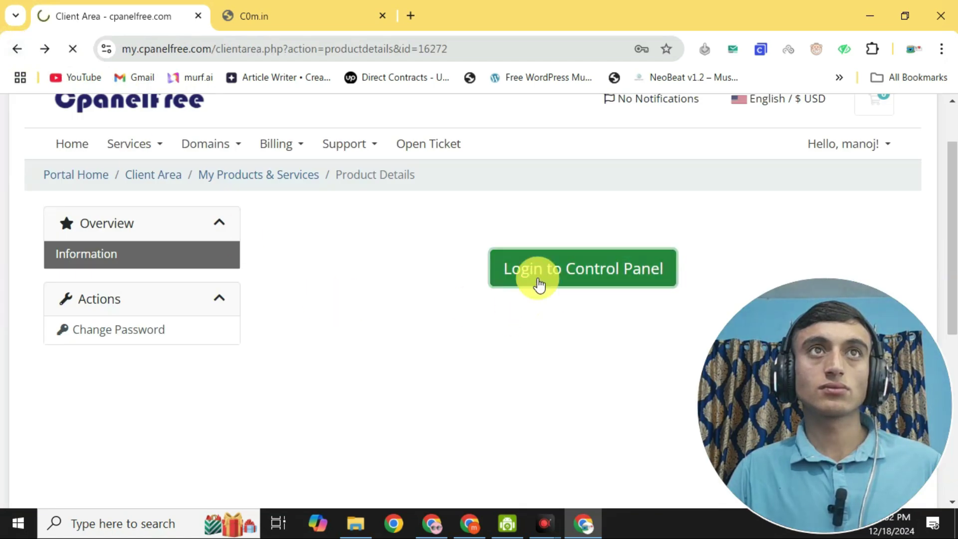
scroll(533, 373, down, 1)
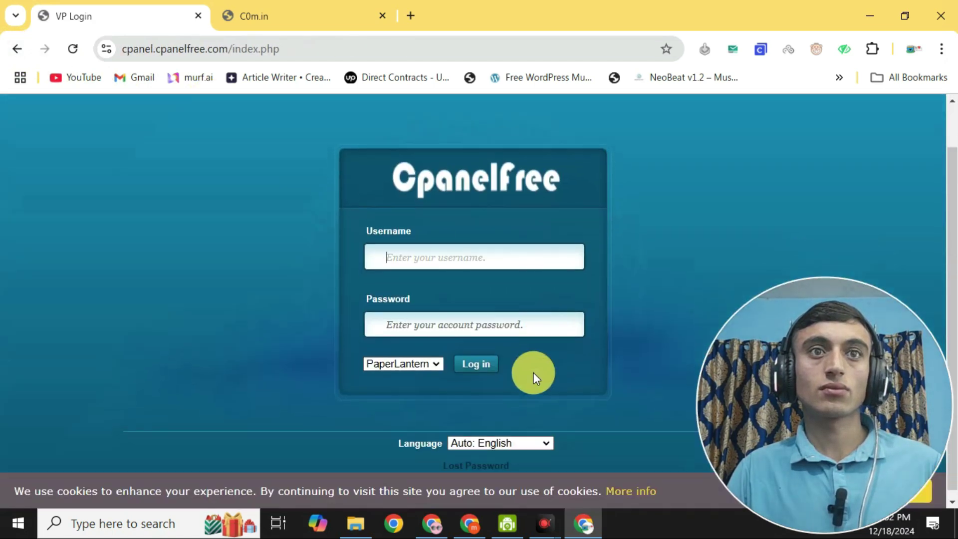
click(19, 53)
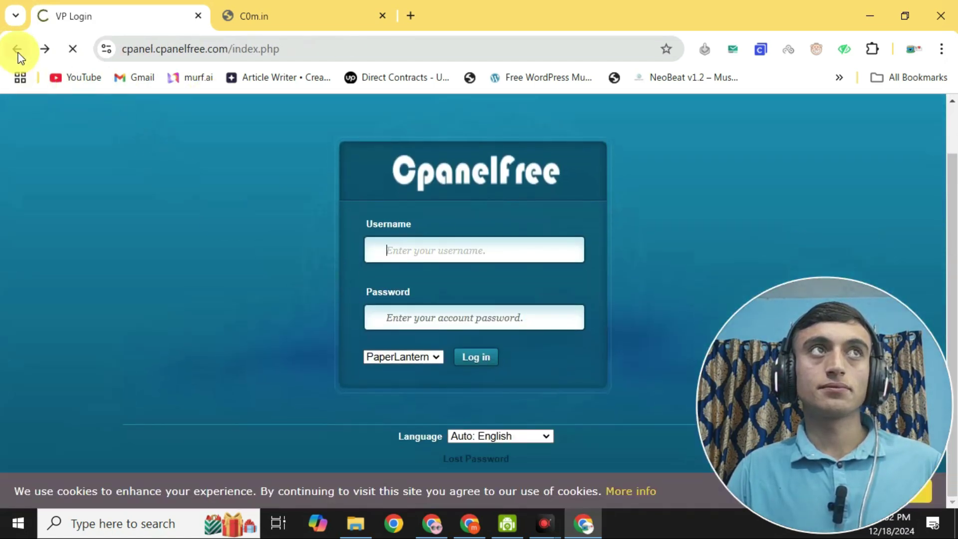
scroll(396, 337, up, 1)
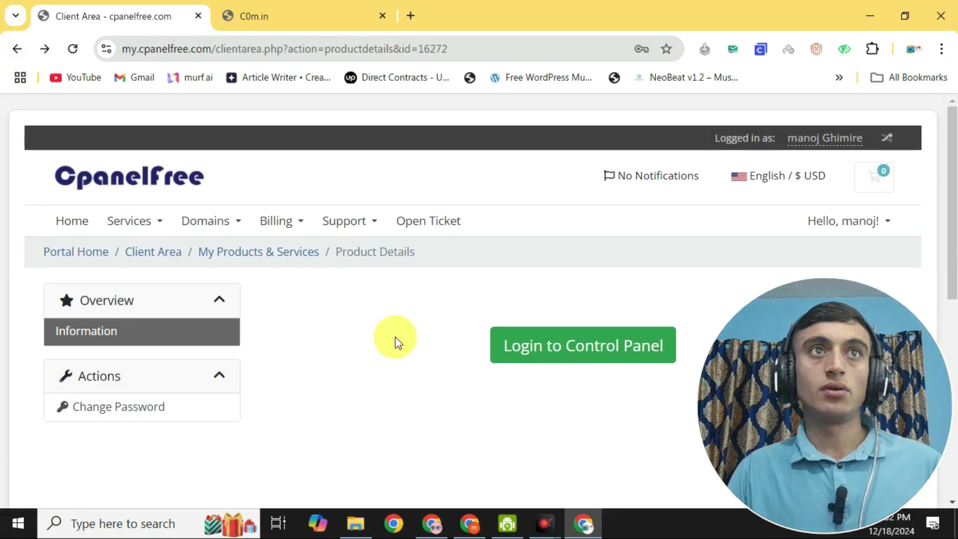
Step: Close the c0m.in site tab, and switch to the other browser window to review the tealovers.c0m.in service entry
click(329, 12)
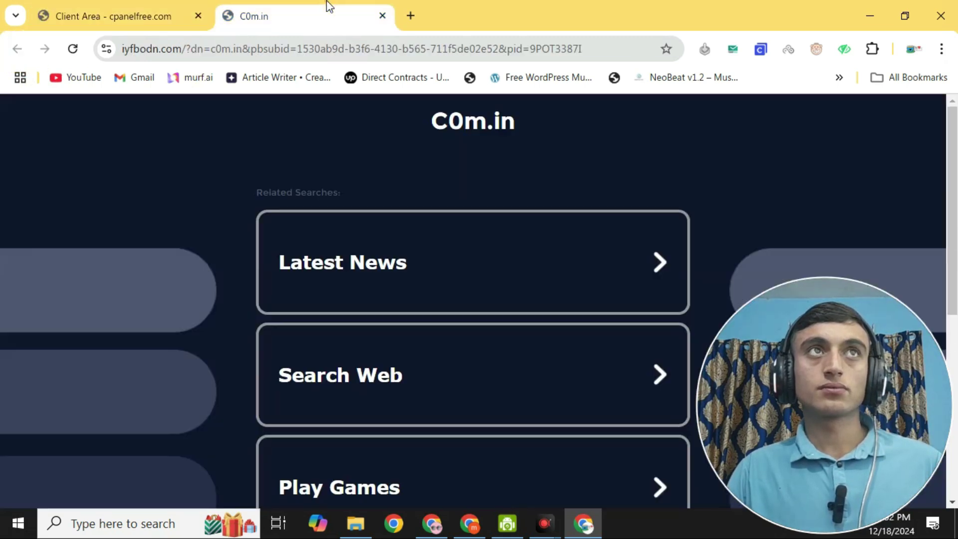
click(382, 16)
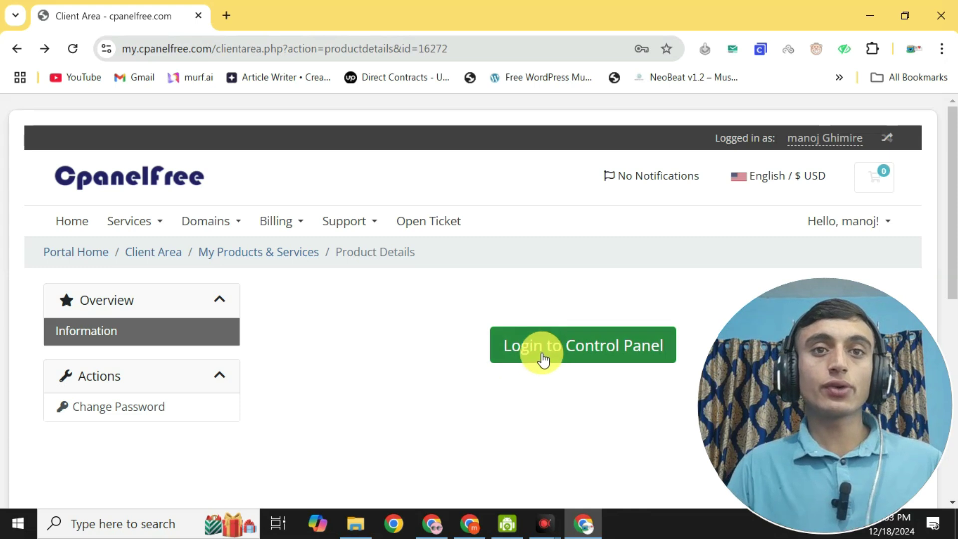
click(465, 527)
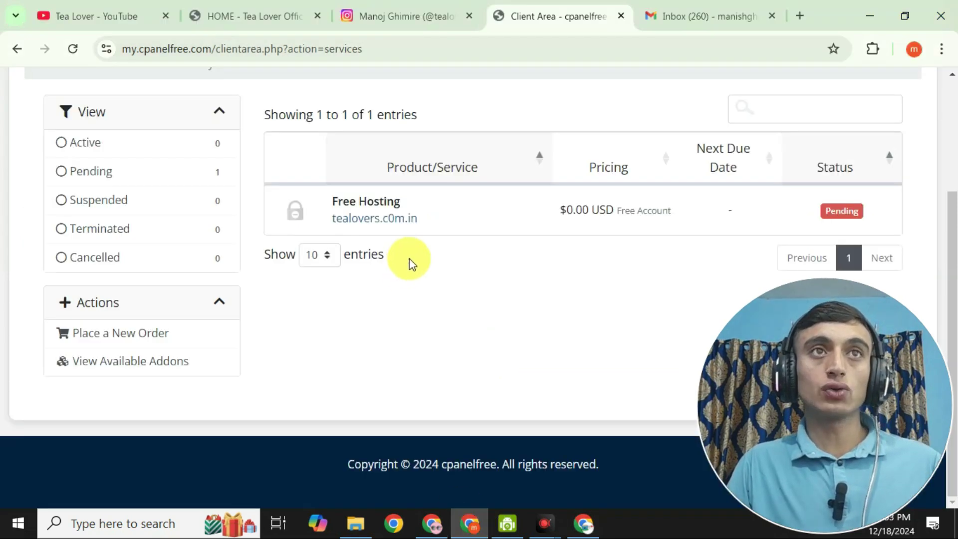
scroll(419, 275, up, 3)
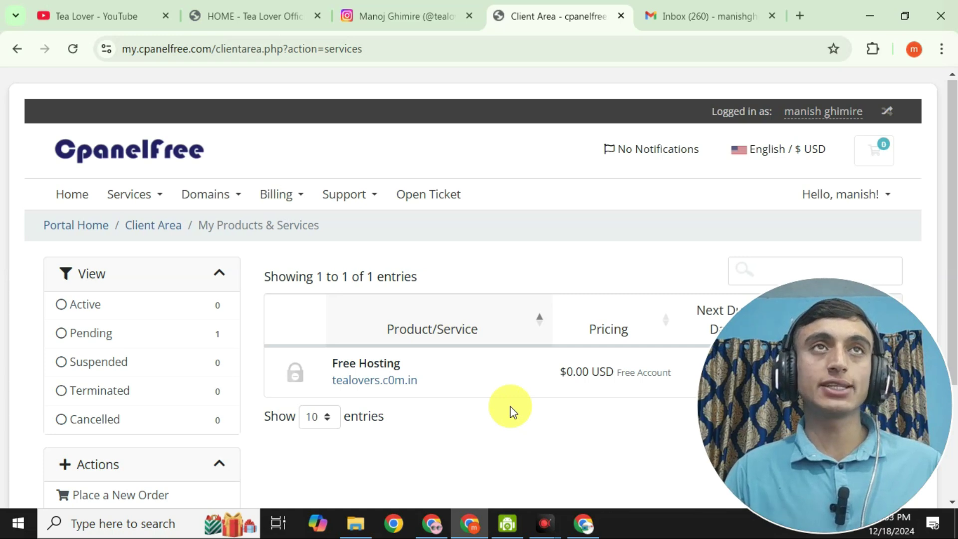
Step: View the tealover2054 Instagram profile, and switch to the Tea Lover YouTube channel's videos page
click(396, 12)
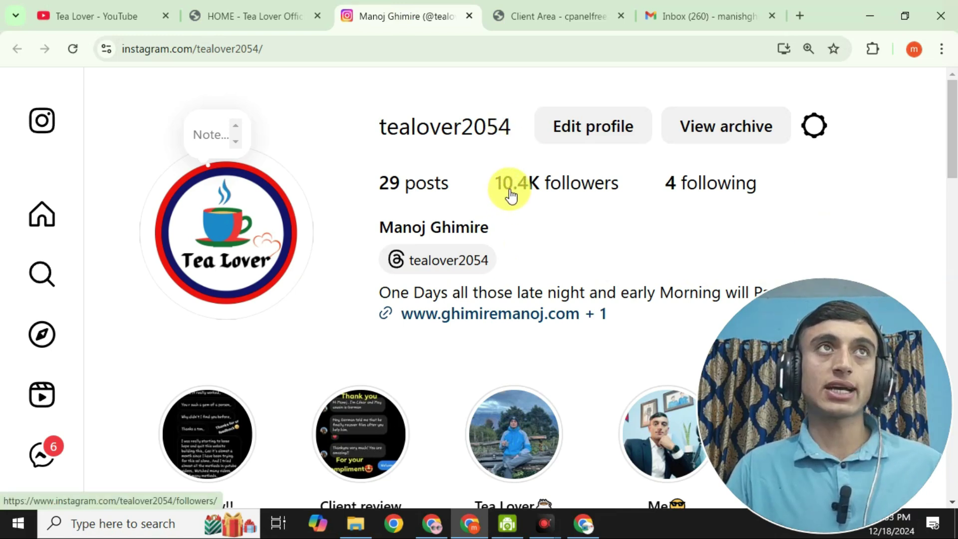
mouse_move(512, 194)
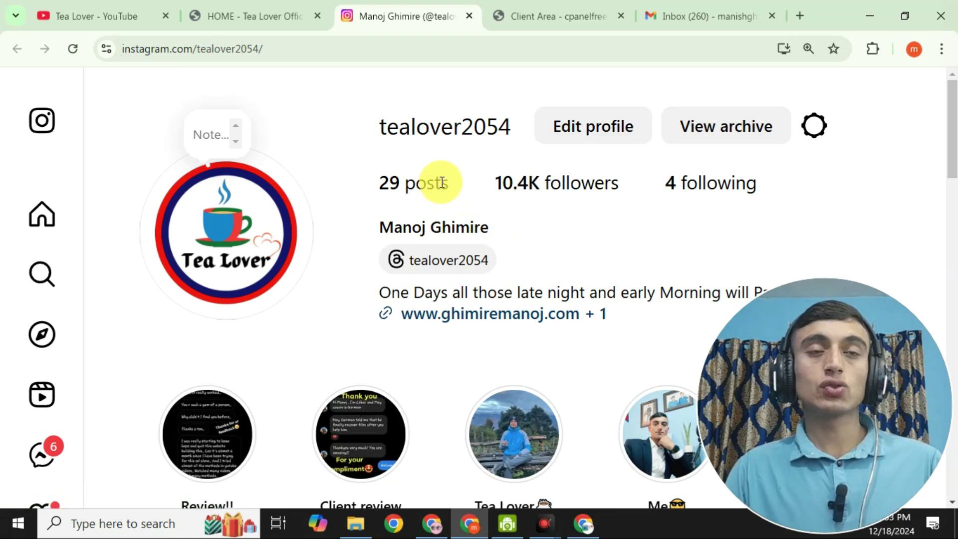
click(132, 19)
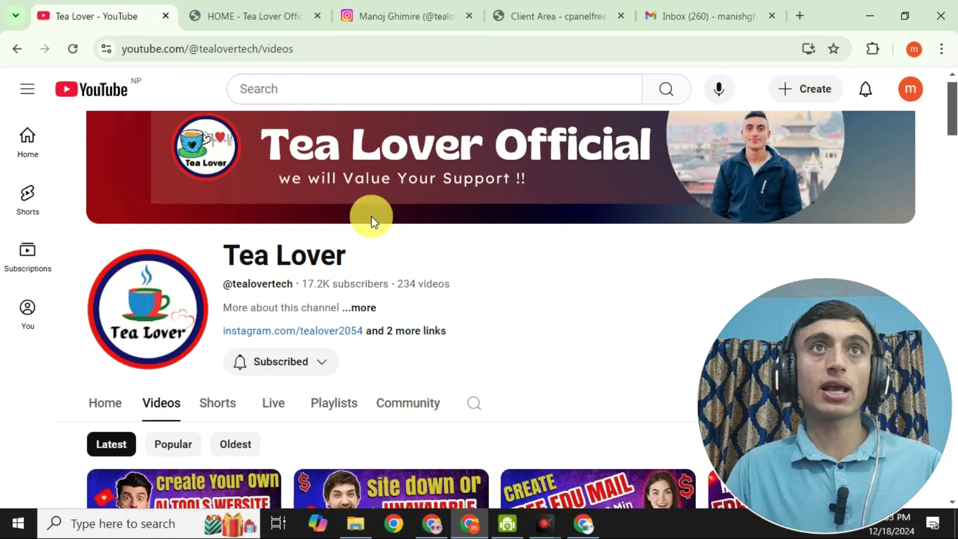